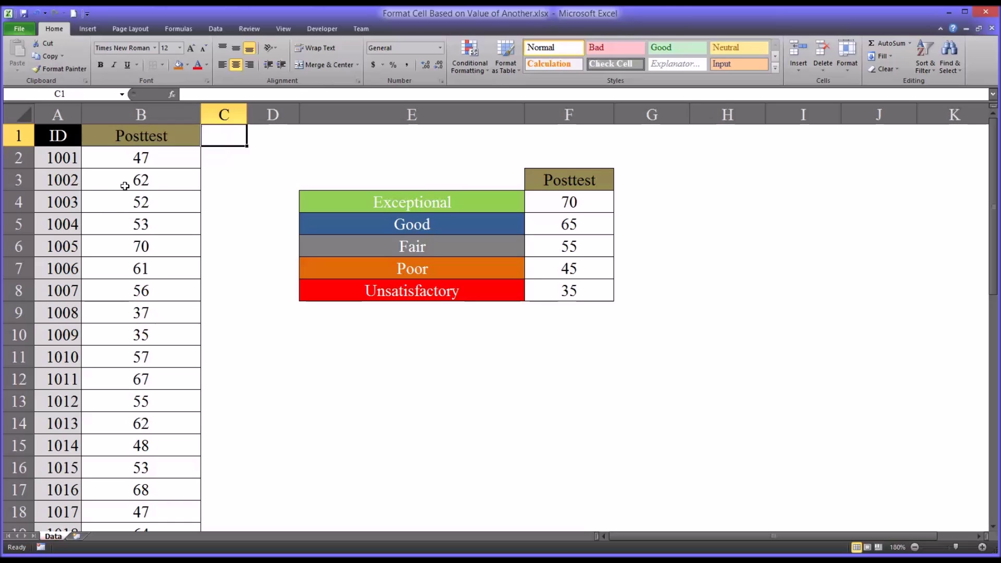
Point out the ID and Posttest score columns and select sample scores from B2 to B10
click(58, 114)
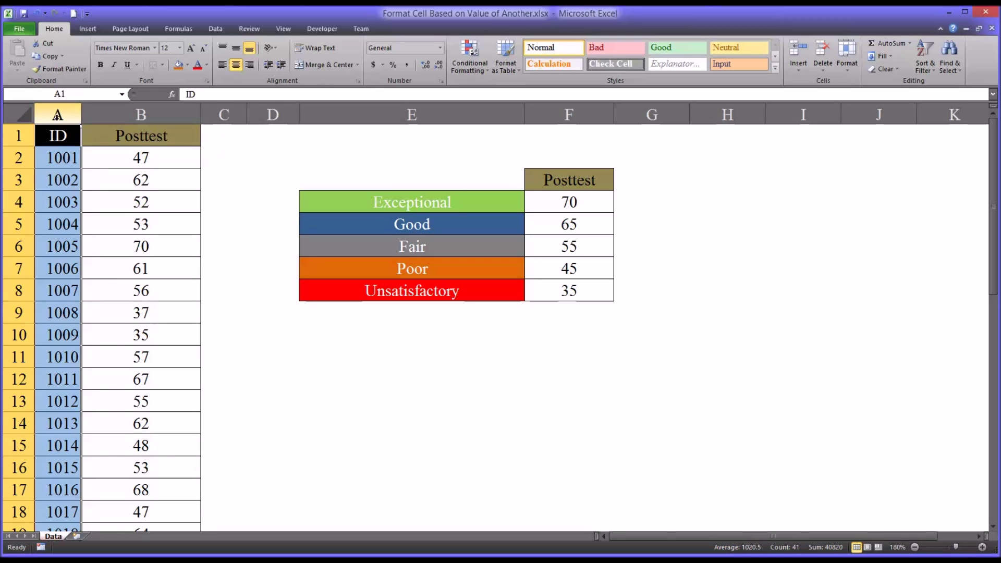
click(117, 114)
click(115, 155)
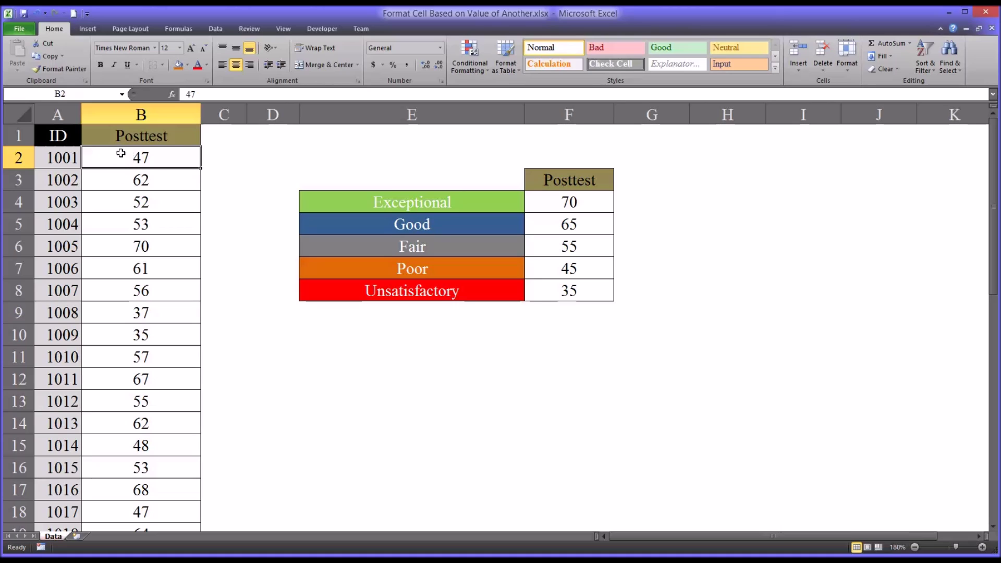
click(86, 113)
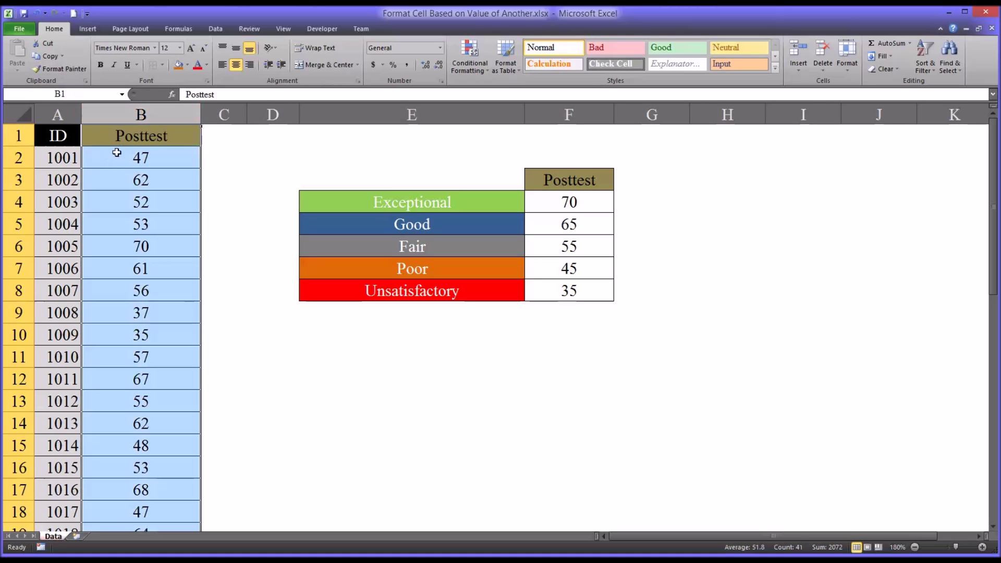
click(114, 155)
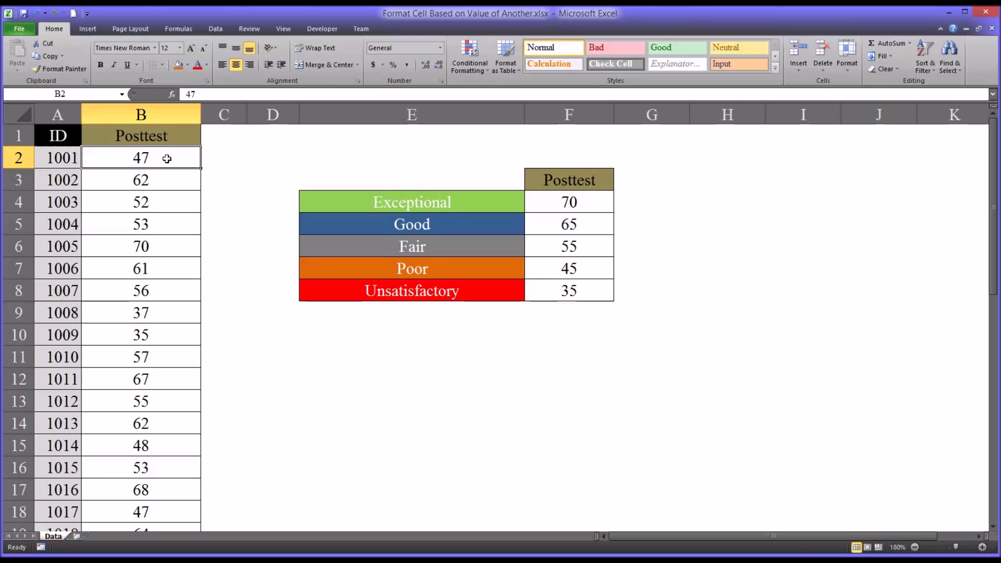
mouse_move(167, 159)
mouse_down()
mouse_move(179, 323)
mouse_move(180, 160)
mouse_up()
click(544, 208)
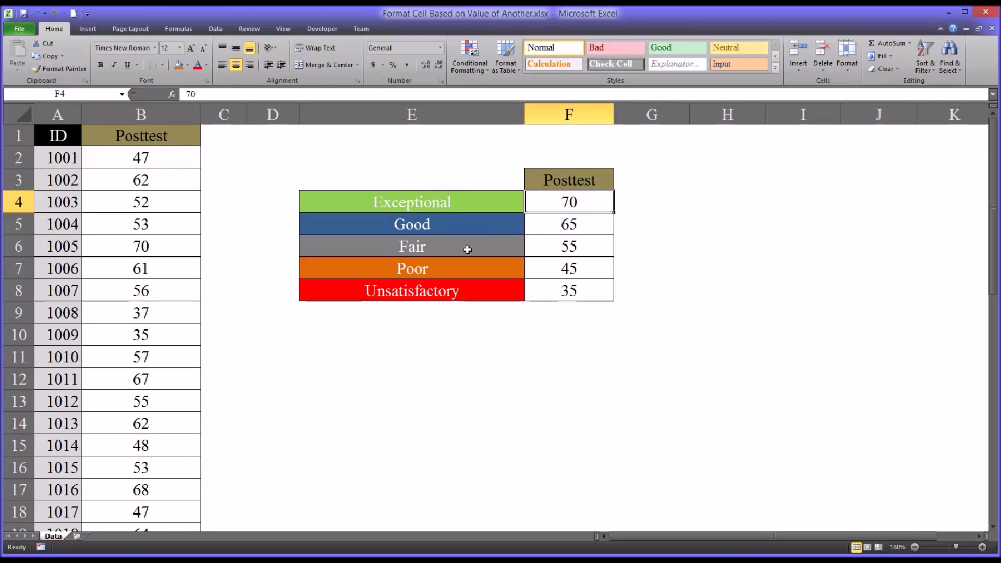
drag(116, 160, 157, 331)
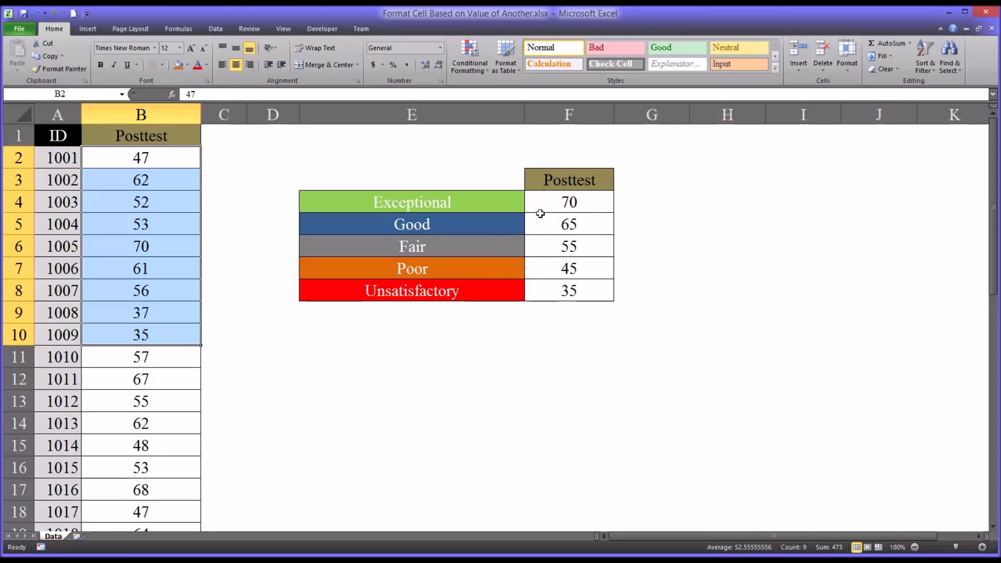
Walk through the rating cutoffs: Exceptional 70, Good 65, Fair 55, Poor 45, Unsatisfactory 35
click(574, 204)
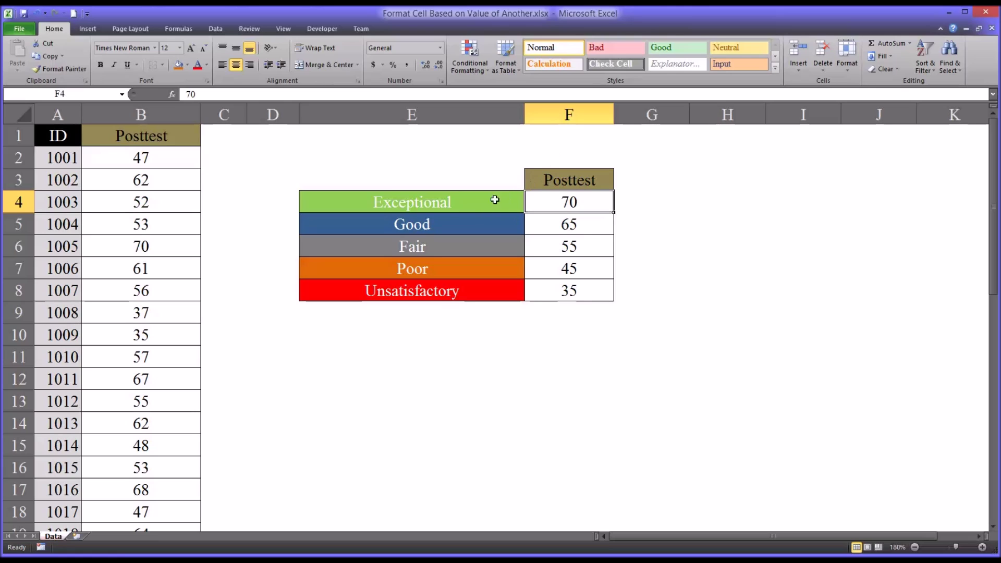
click(569, 291)
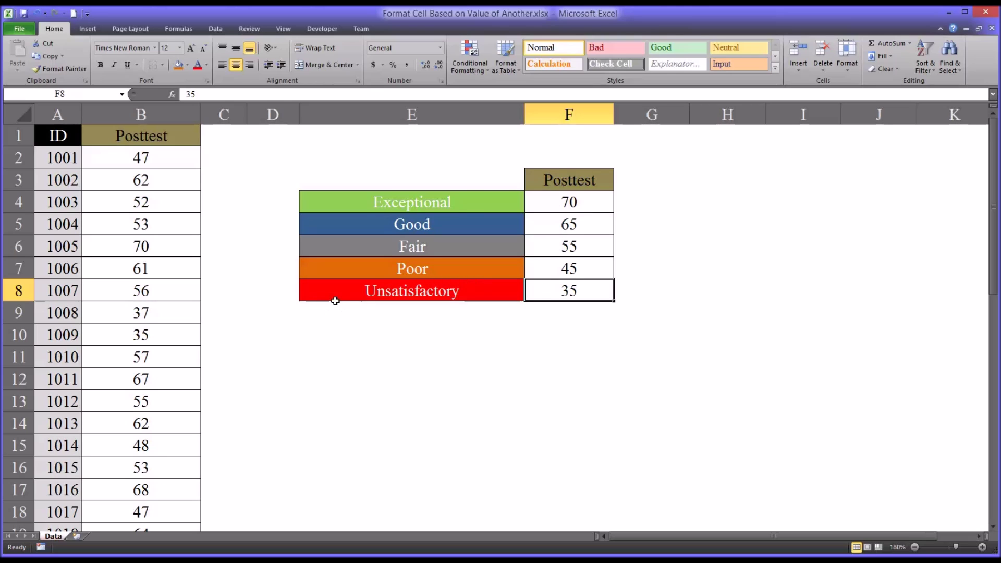
click(357, 295)
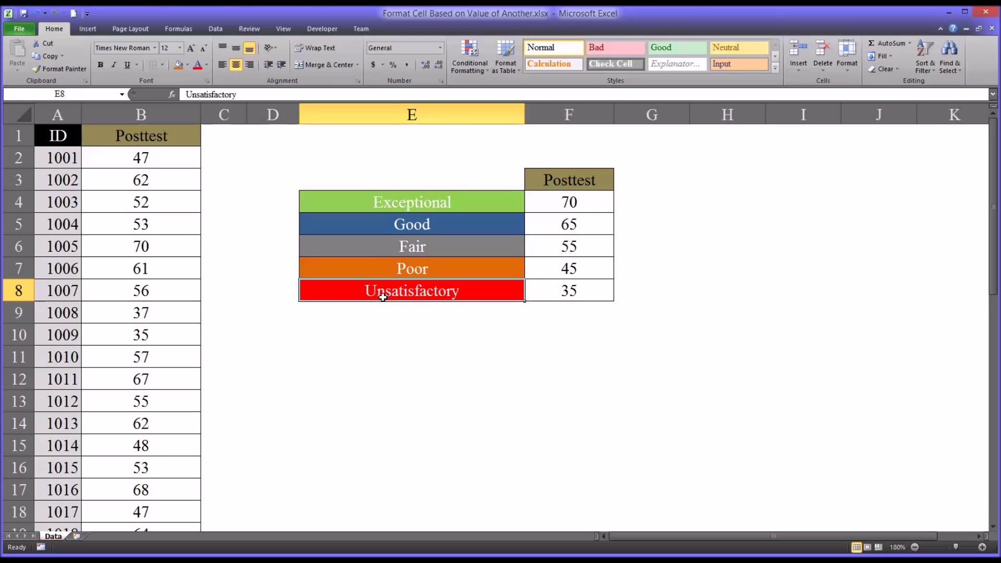
click(548, 293)
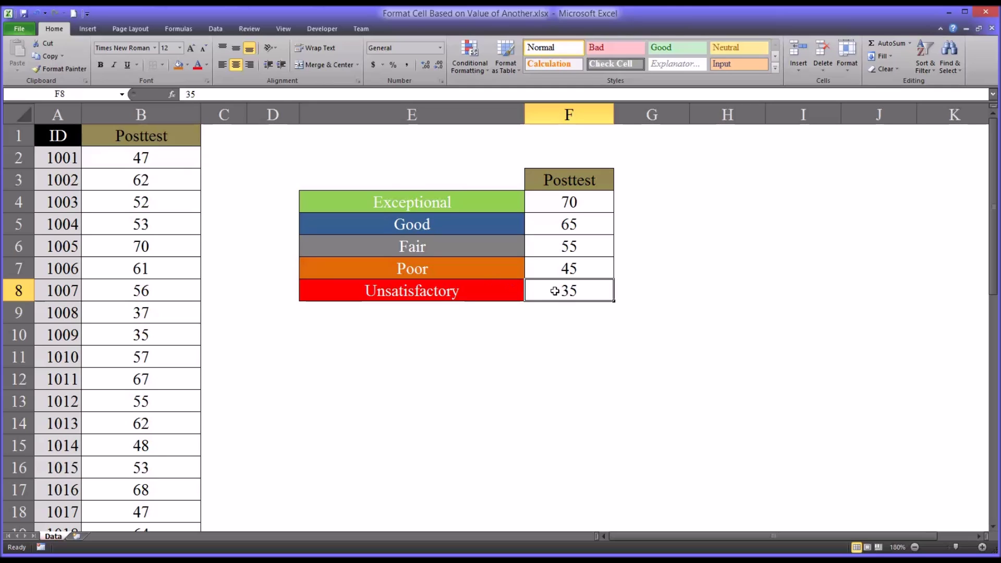
click(552, 268)
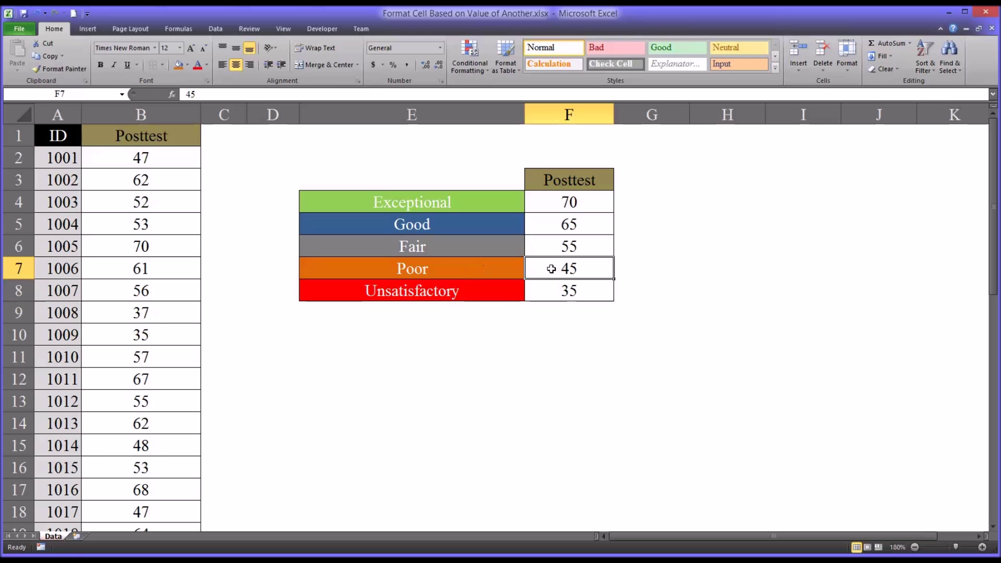
click(590, 289)
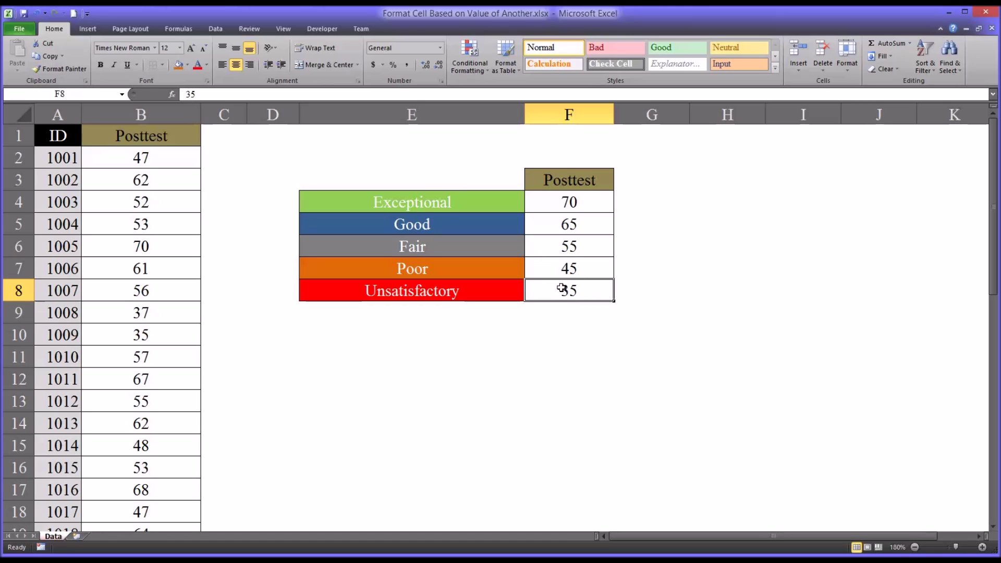
click(496, 290)
click(537, 291)
click(540, 247)
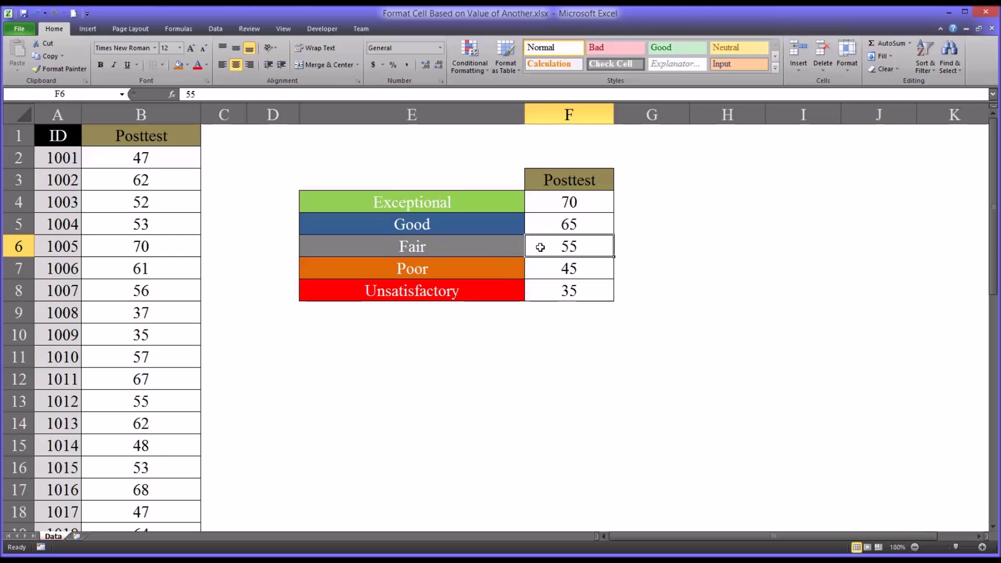
click(556, 268)
click(547, 251)
click(539, 223)
click(545, 242)
click(542, 205)
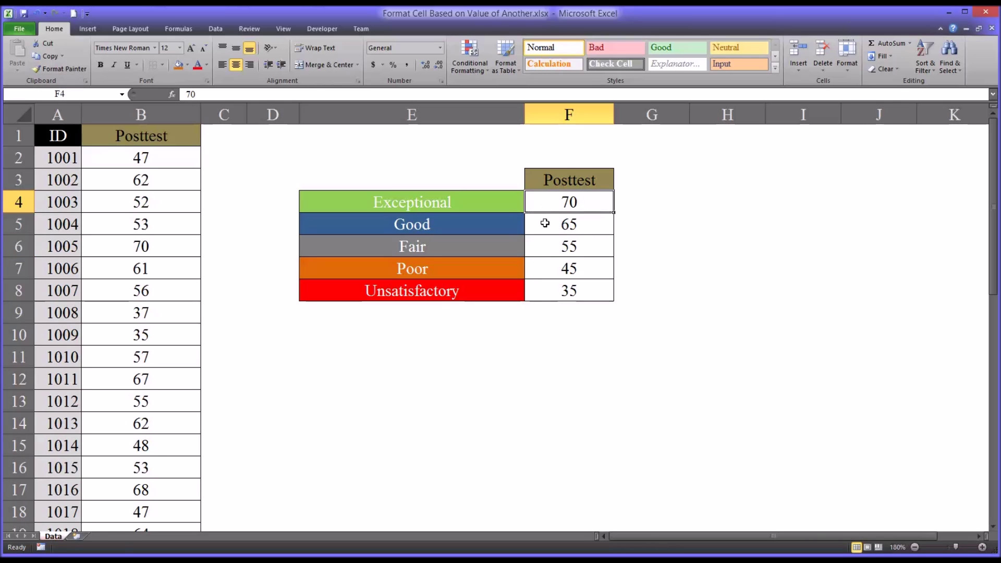
click(545, 223)
click(551, 290)
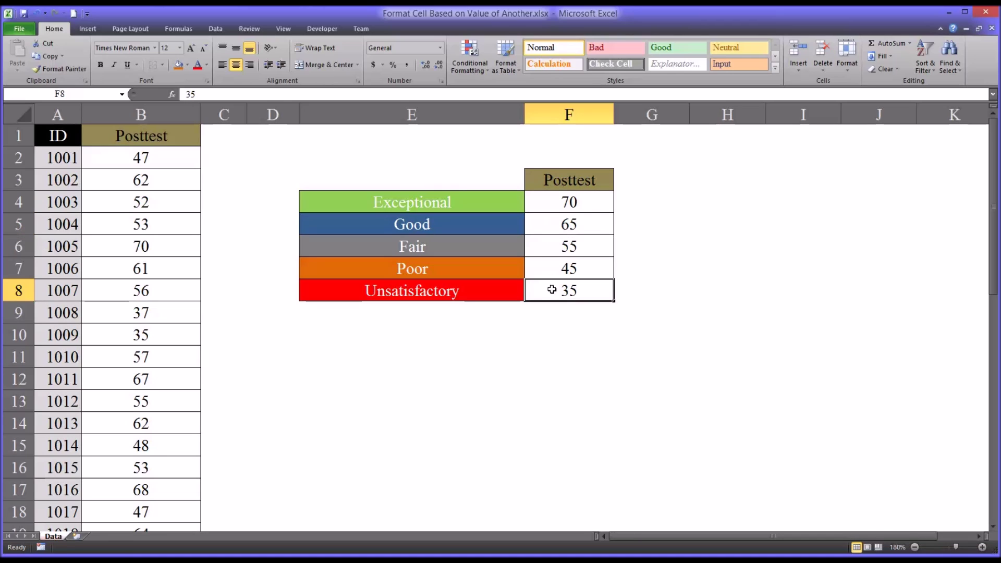
Select B2:B41 and draft a rule for cell values less than or equal to =$F$8
drag(154, 162, 159, 474)
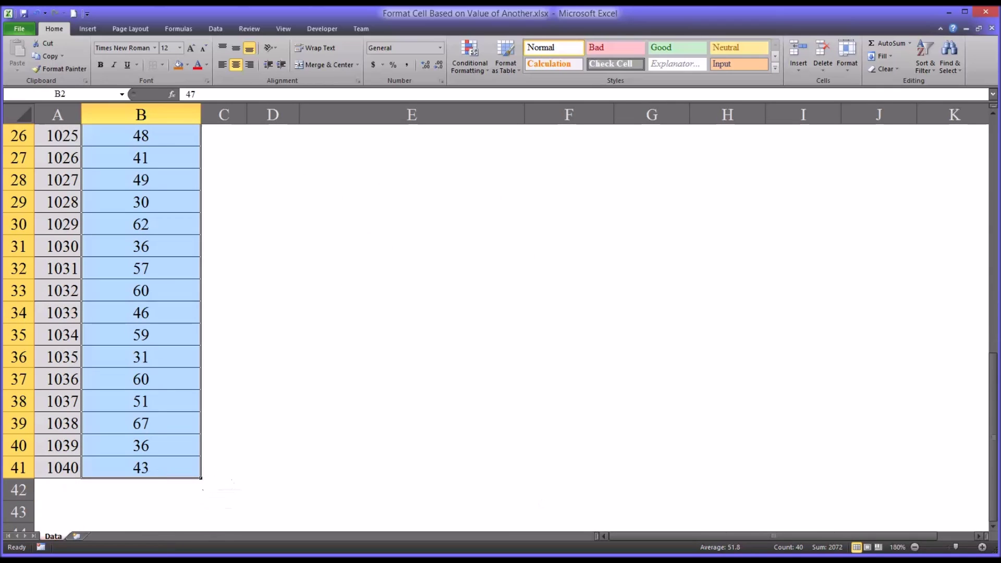
drag(997, 514, 997, 265)
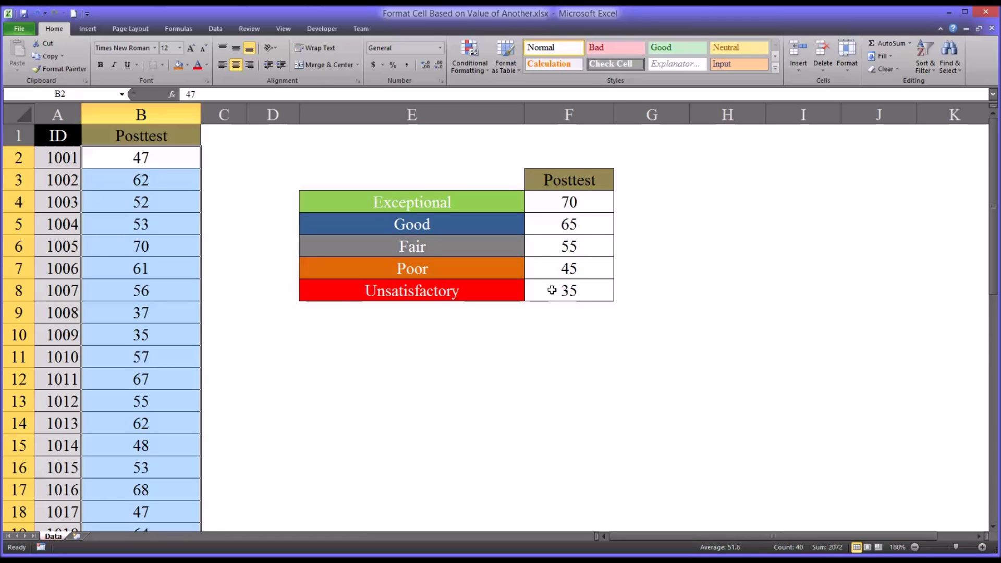
click(471, 66)
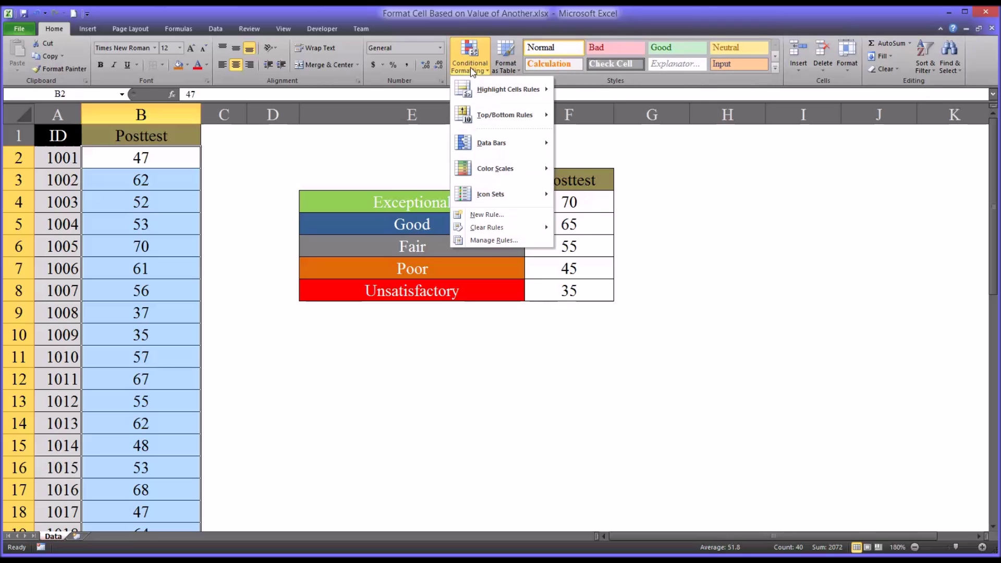
click(491, 215)
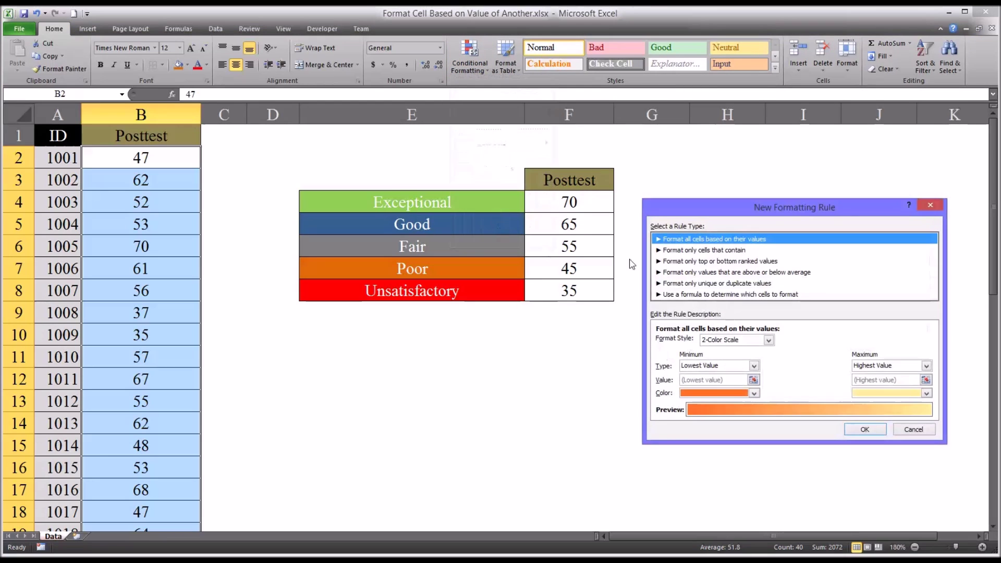
drag(742, 212, 717, 247)
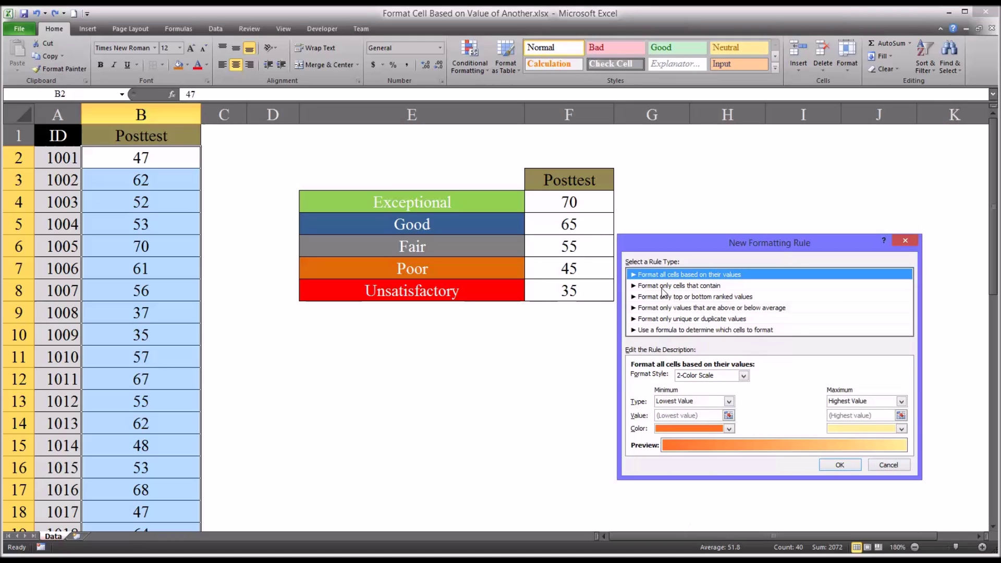
click(710, 286)
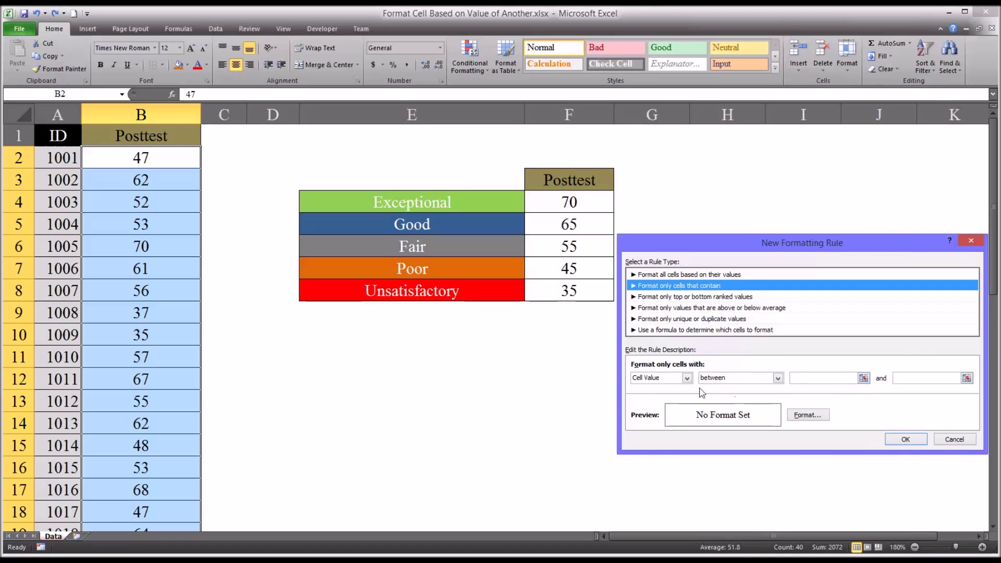
click(778, 379)
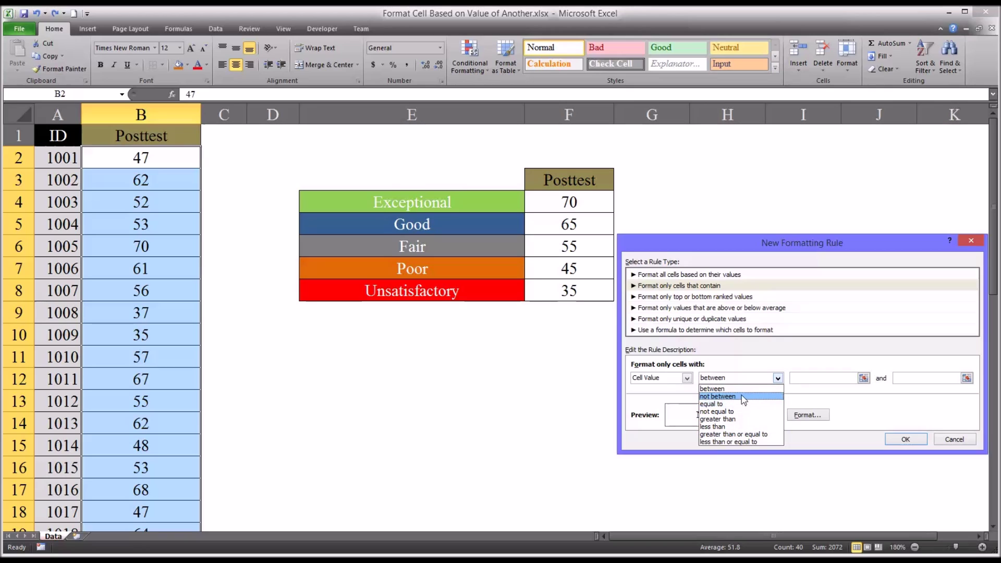
click(729, 442)
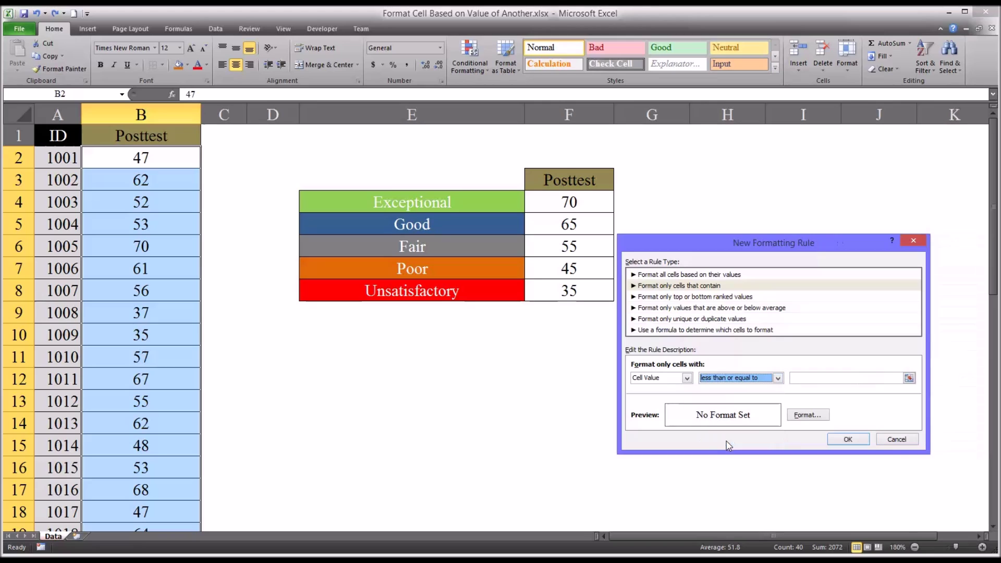
click(806, 380)
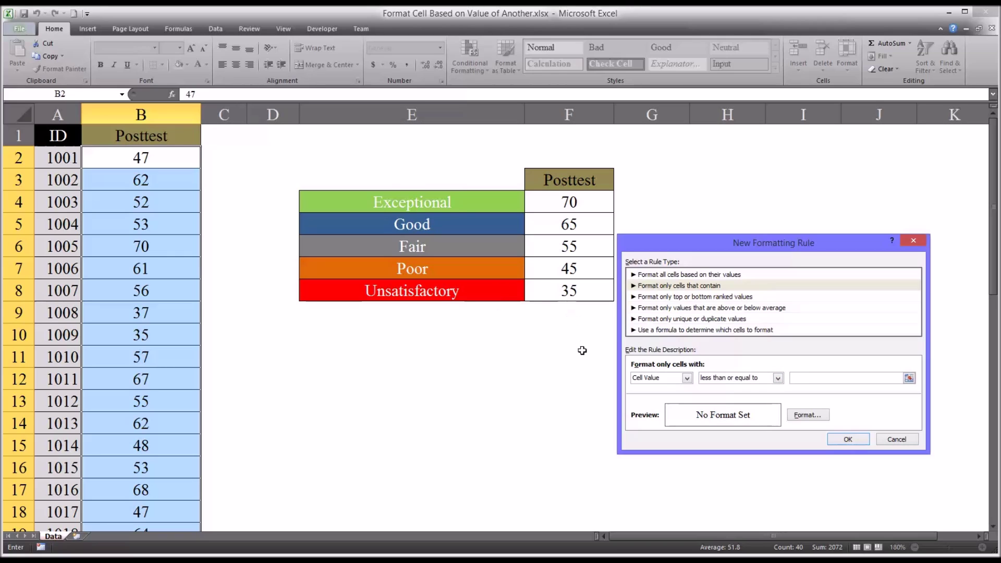
click(564, 296)
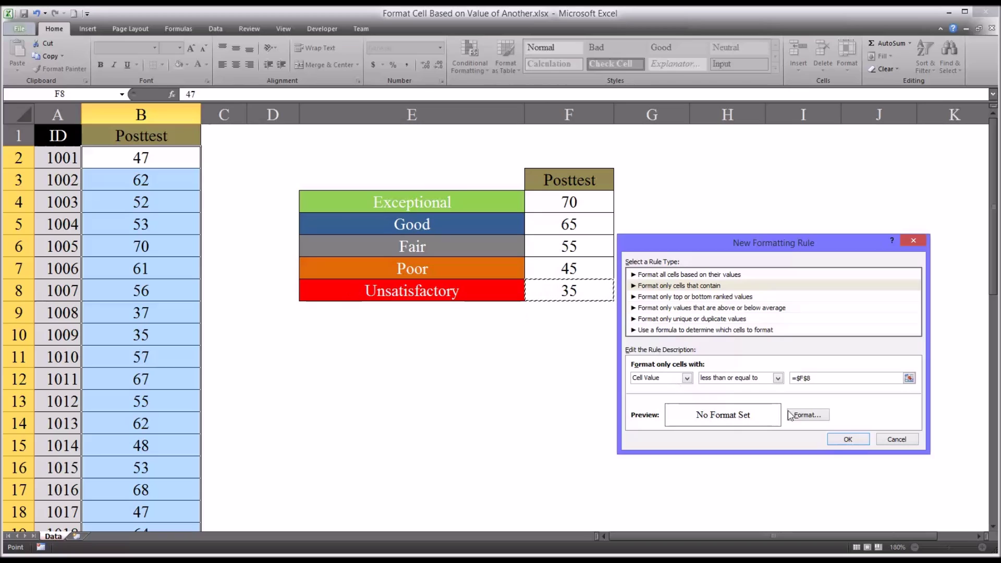
Give the <= $F$8 rule a bright red fill and save it to the scores
click(807, 415)
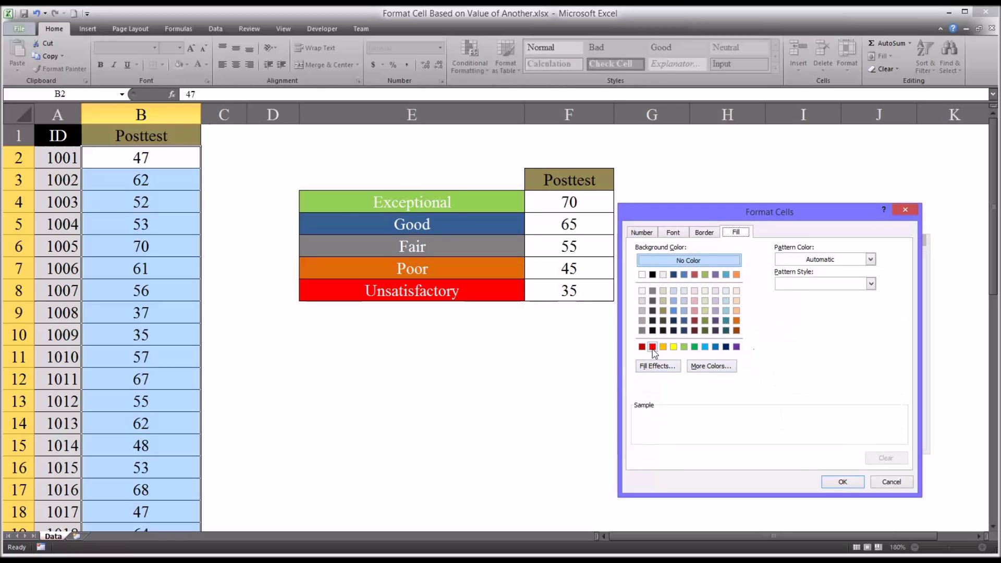
click(652, 346)
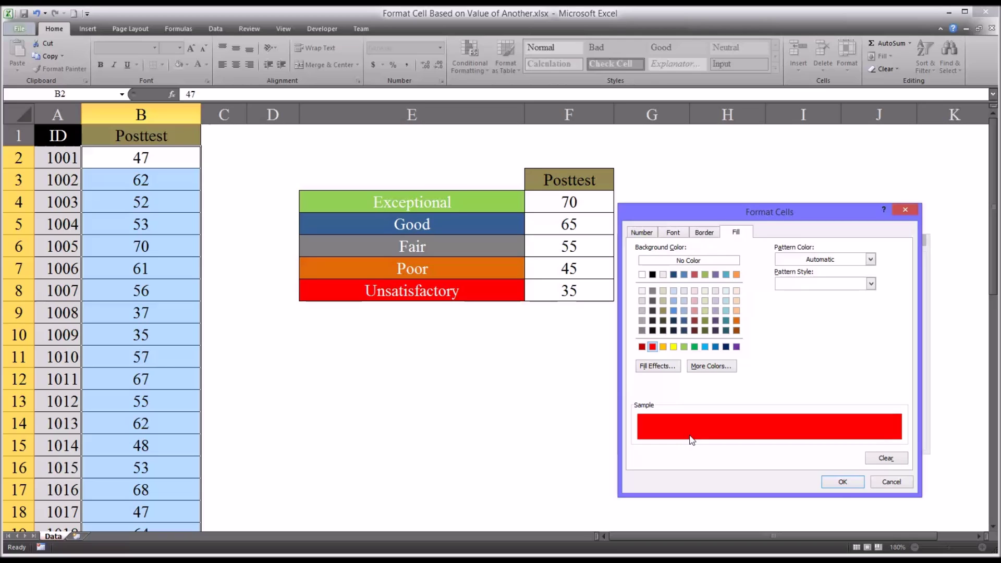
click(841, 481)
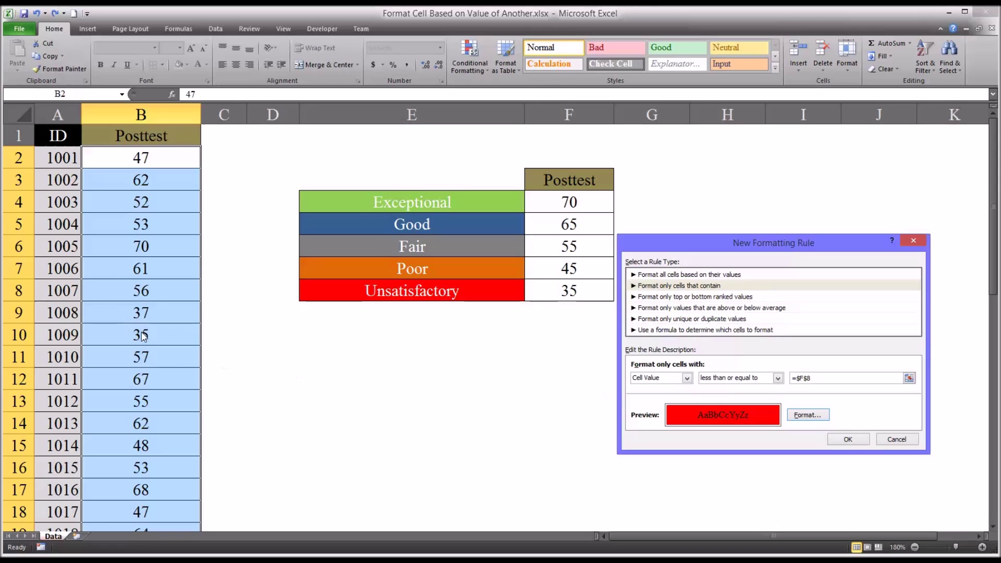
click(848, 439)
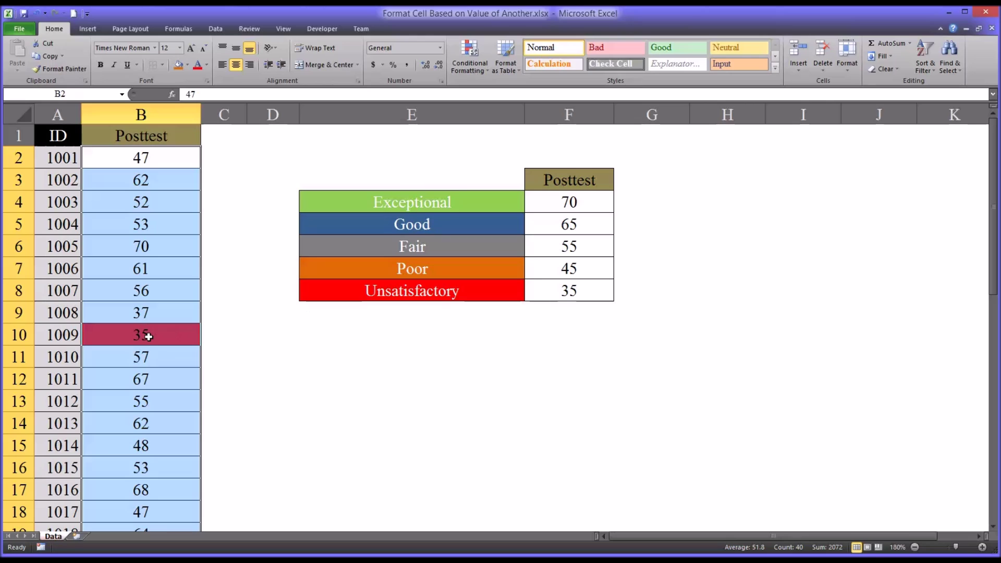
Draft a new rule for cell values less than or equal to =$F$7
click(469, 68)
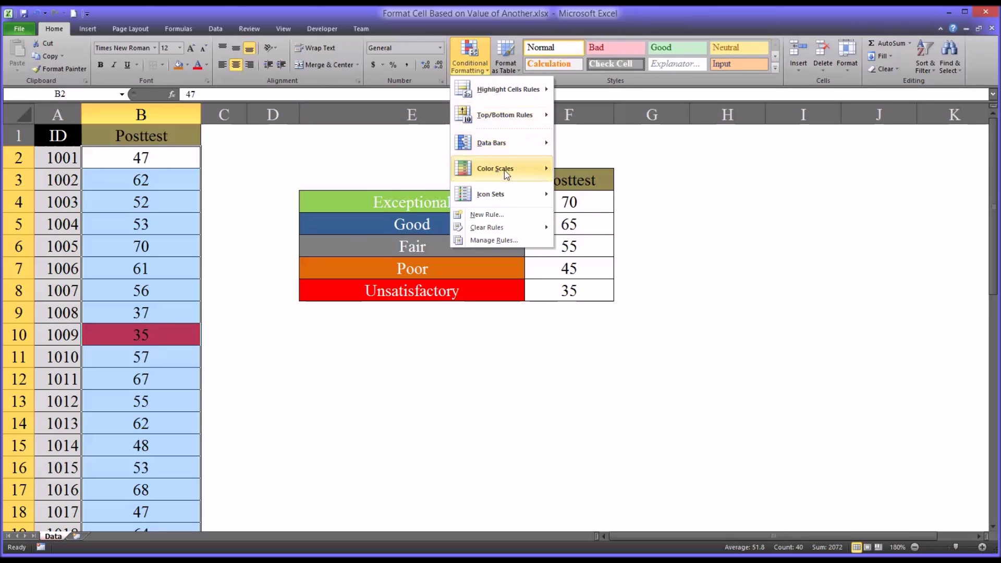
click(487, 216)
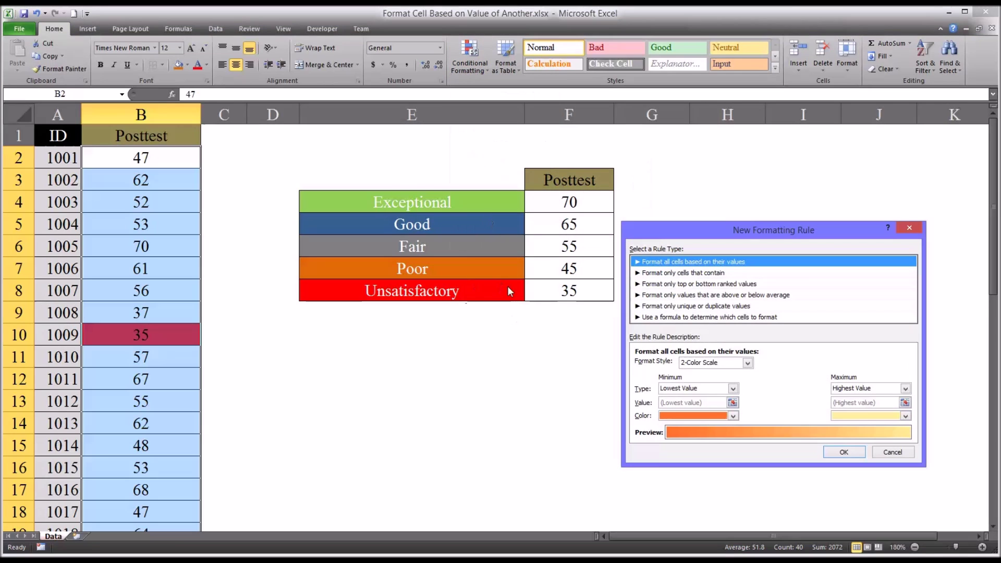
click(678, 273)
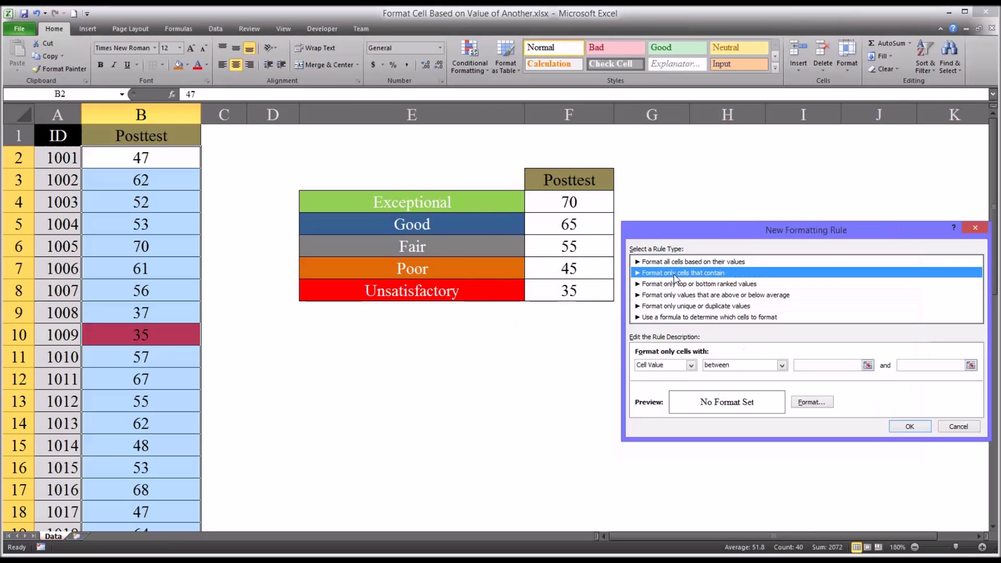
click(783, 367)
click(762, 428)
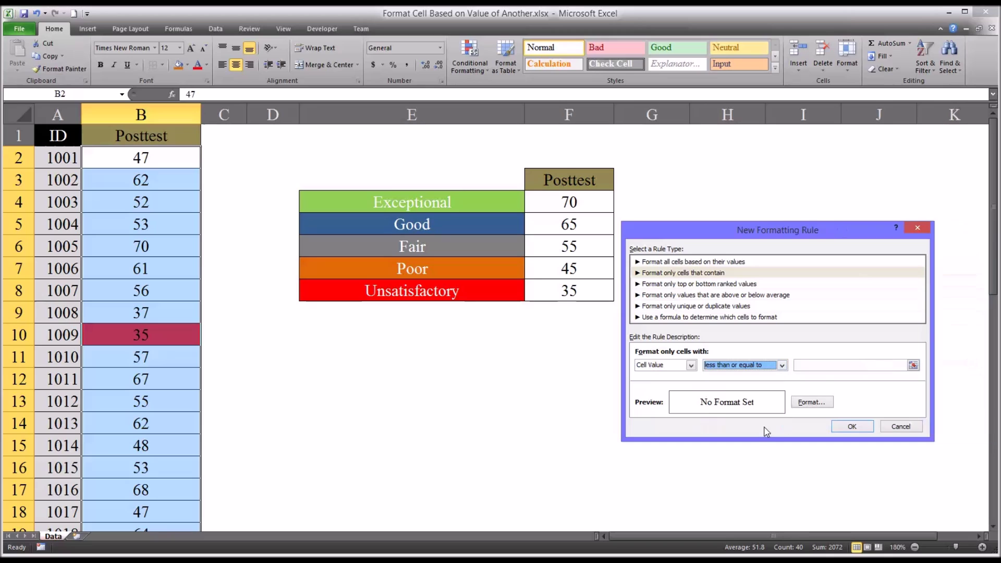
click(817, 364)
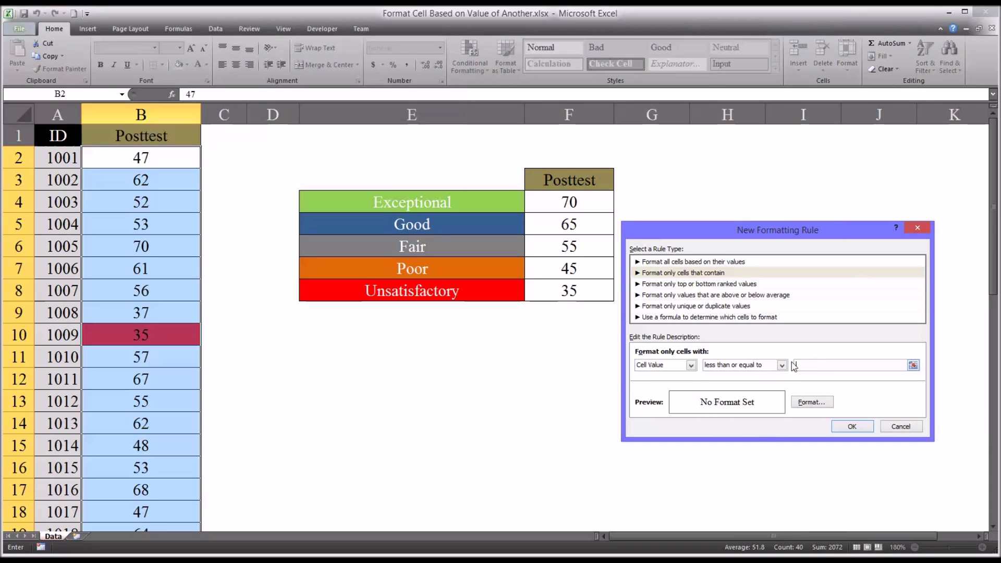
click(551, 271)
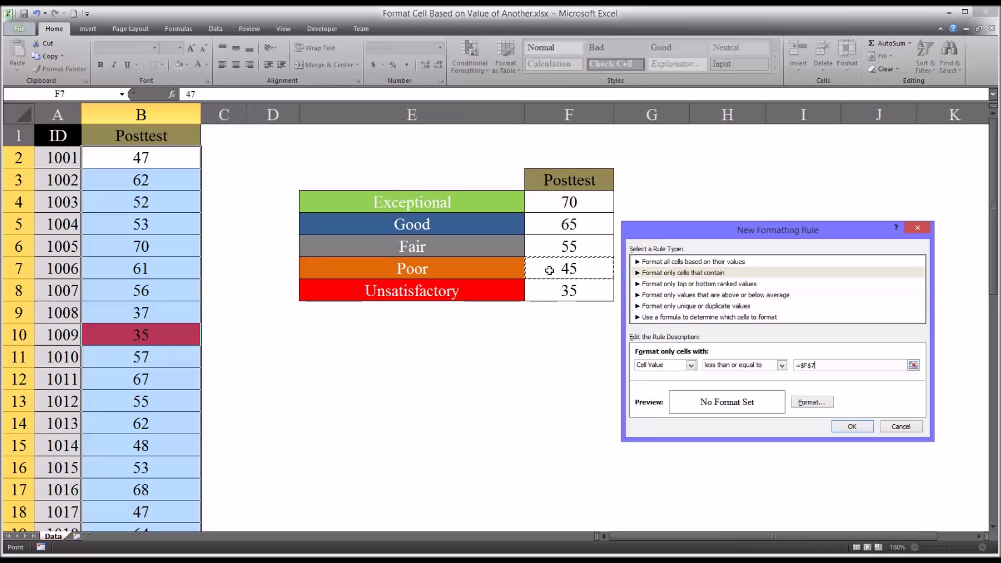
Fill the F7 rule orange, save it, and check the score of 35 in B10
click(808, 403)
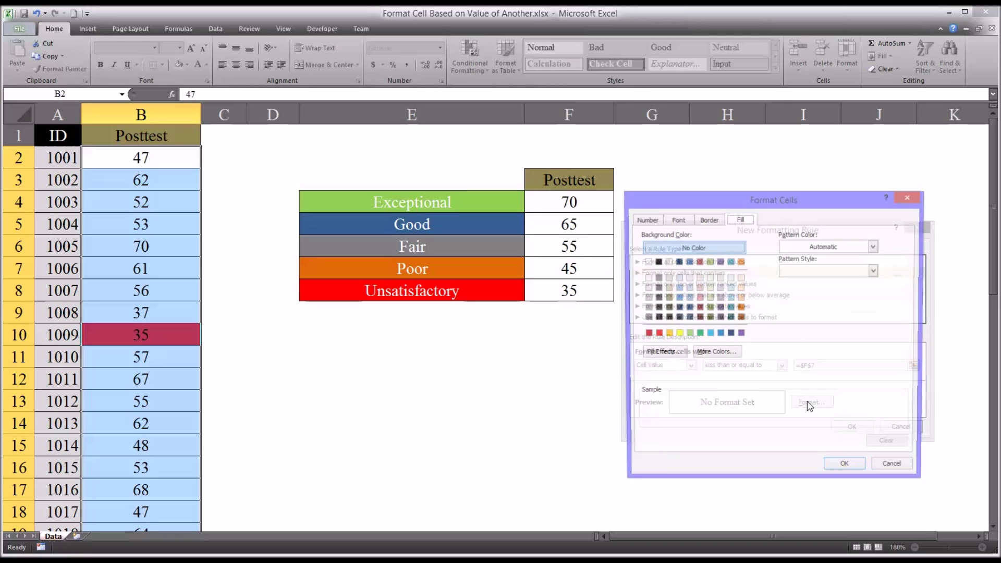
click(741, 308)
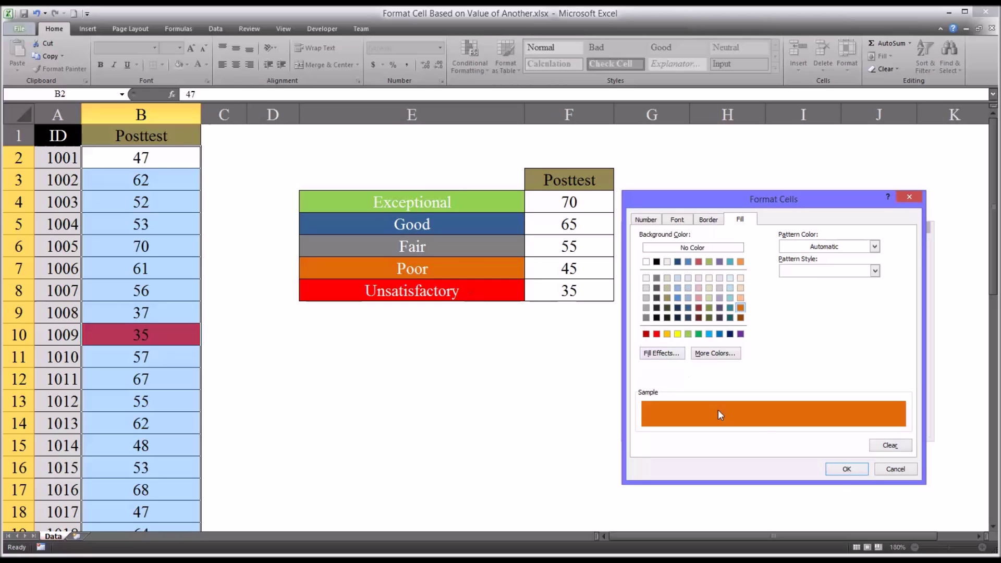
click(846, 469)
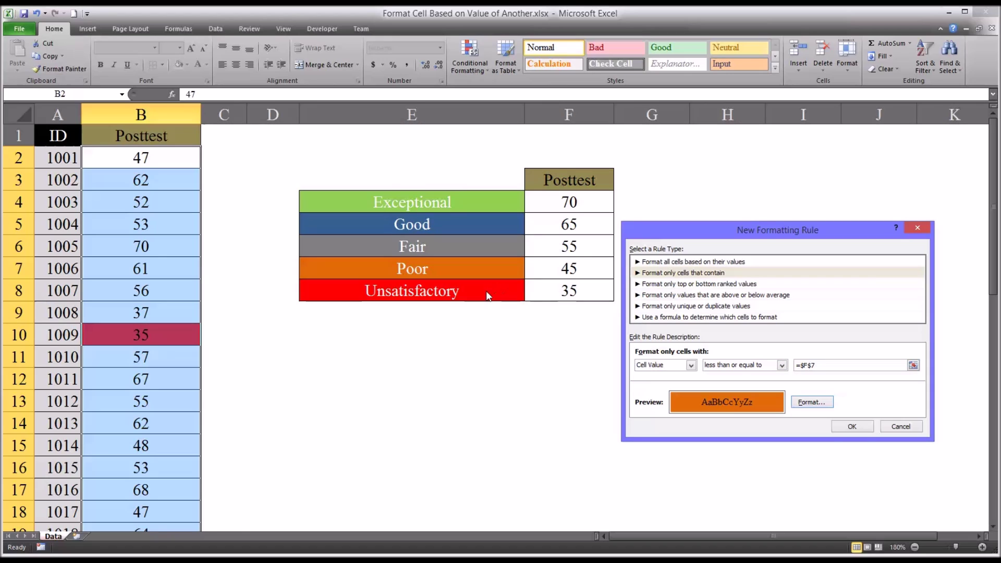
click(850, 427)
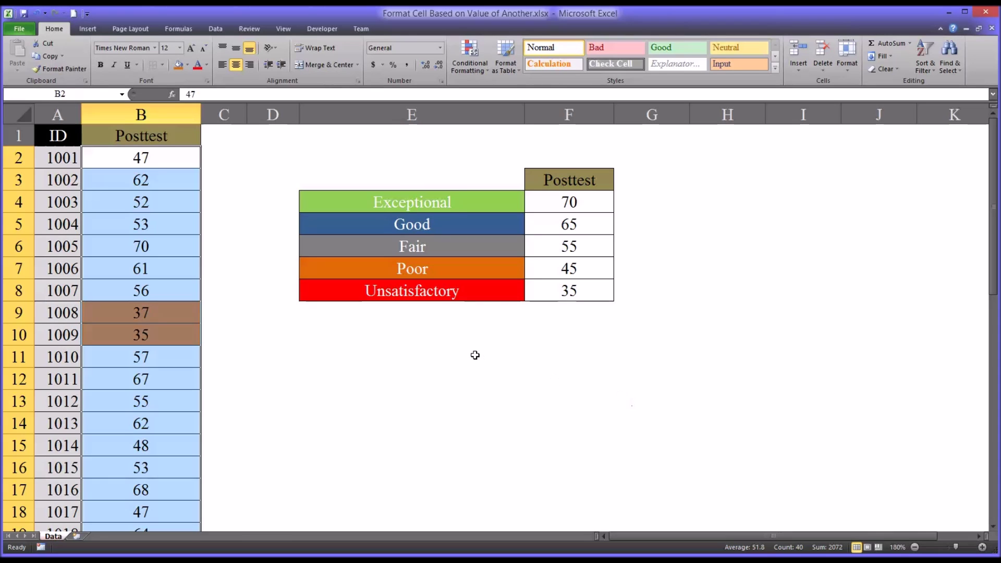
click(389, 344)
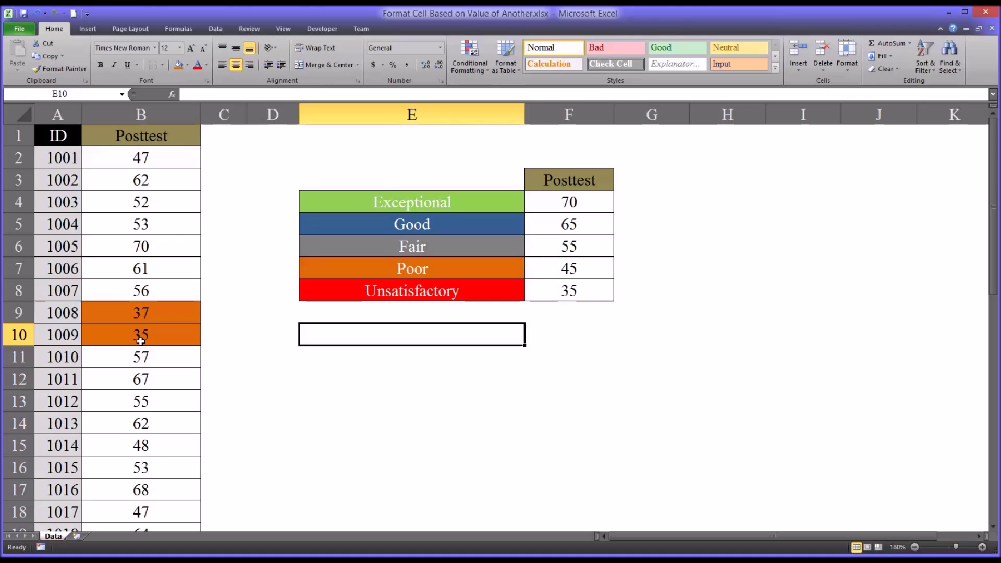
click(116, 335)
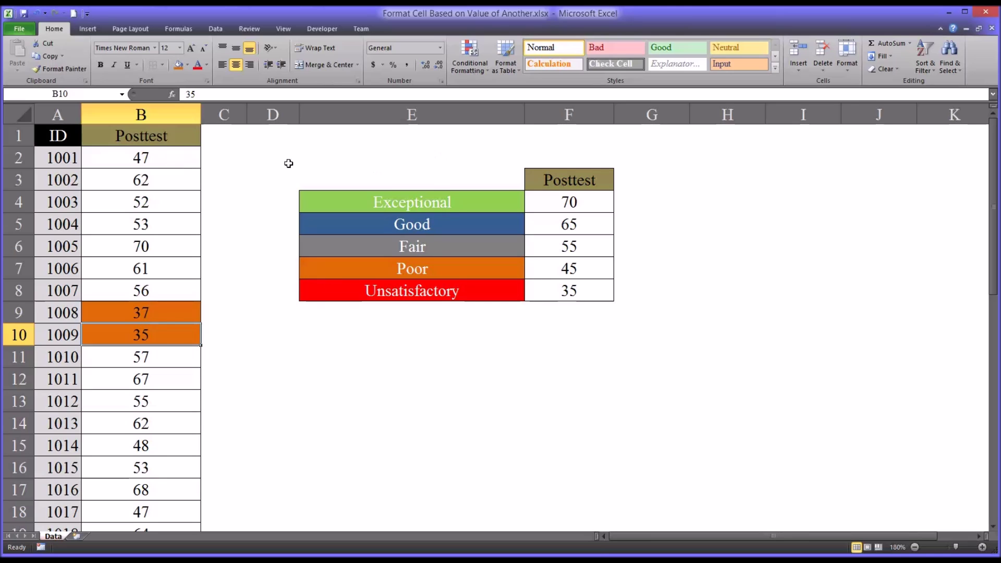
click(470, 67)
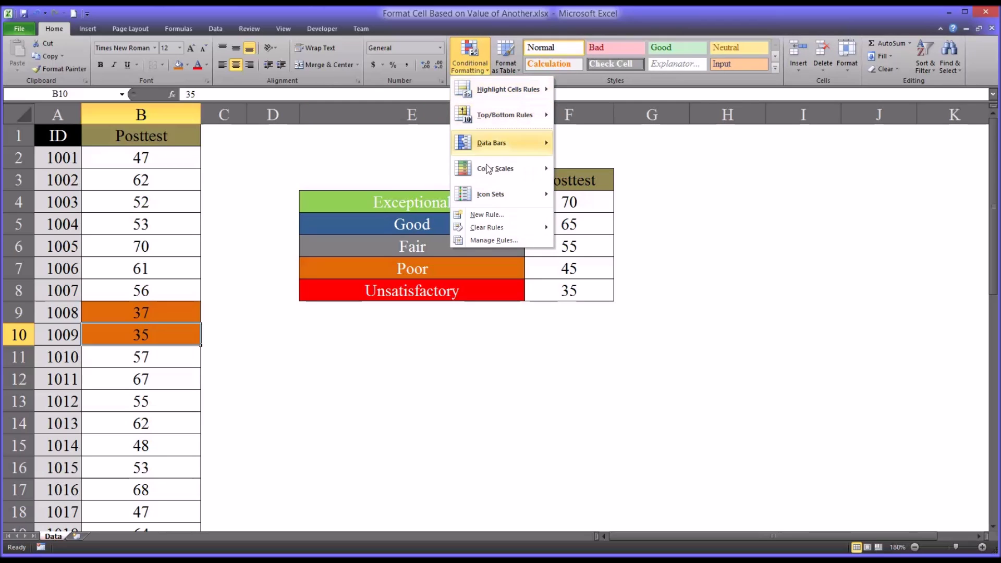
Move the <= $F$8 rule above the $F$7 rule and enable Stop If True on both
click(483, 241)
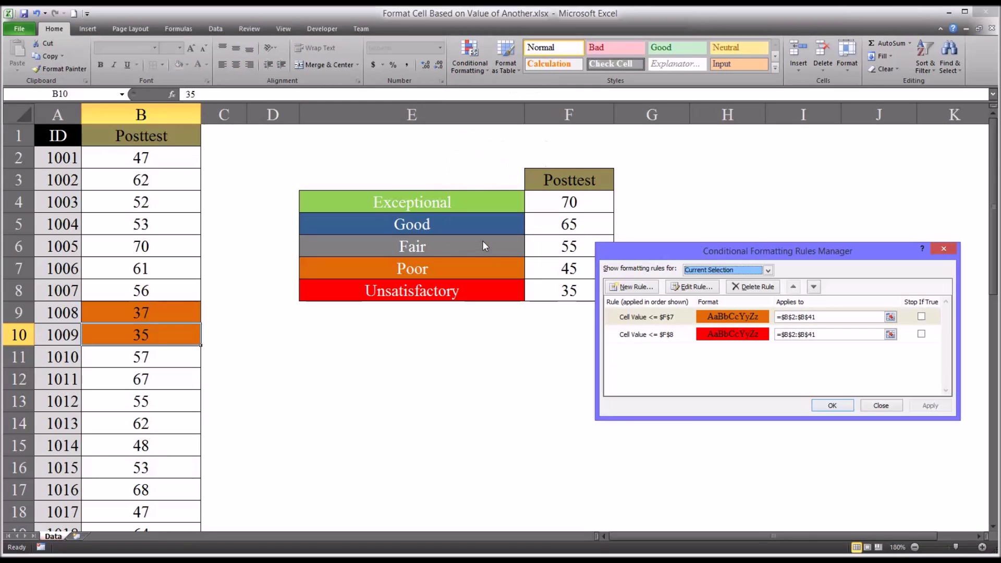
click(746, 339)
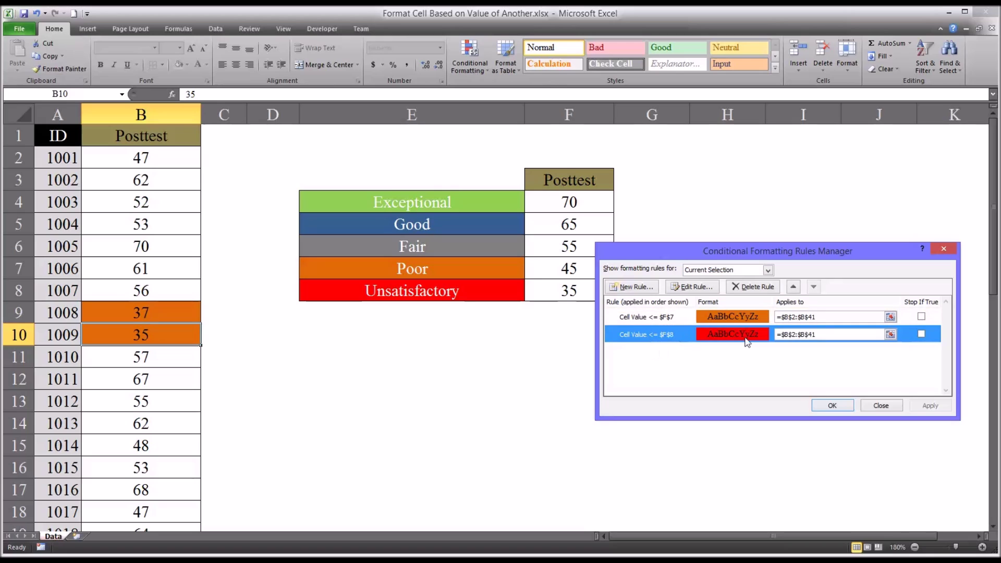
click(795, 286)
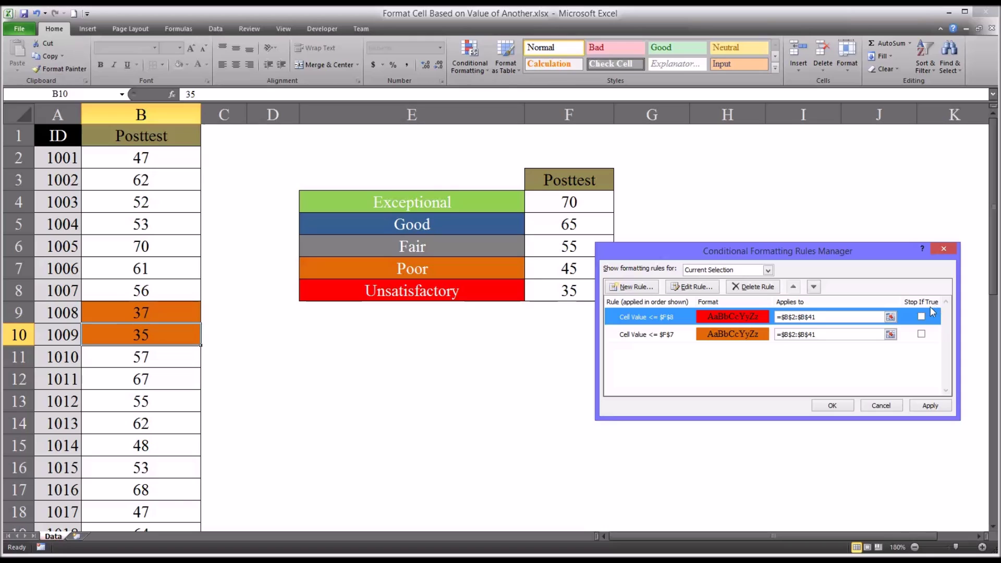
click(921, 317)
click(922, 335)
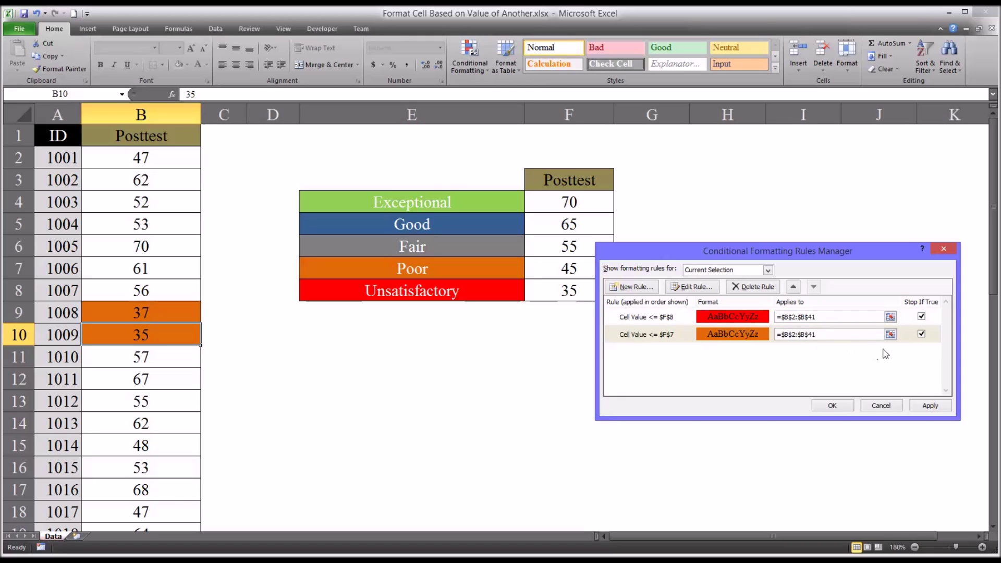
click(937, 408)
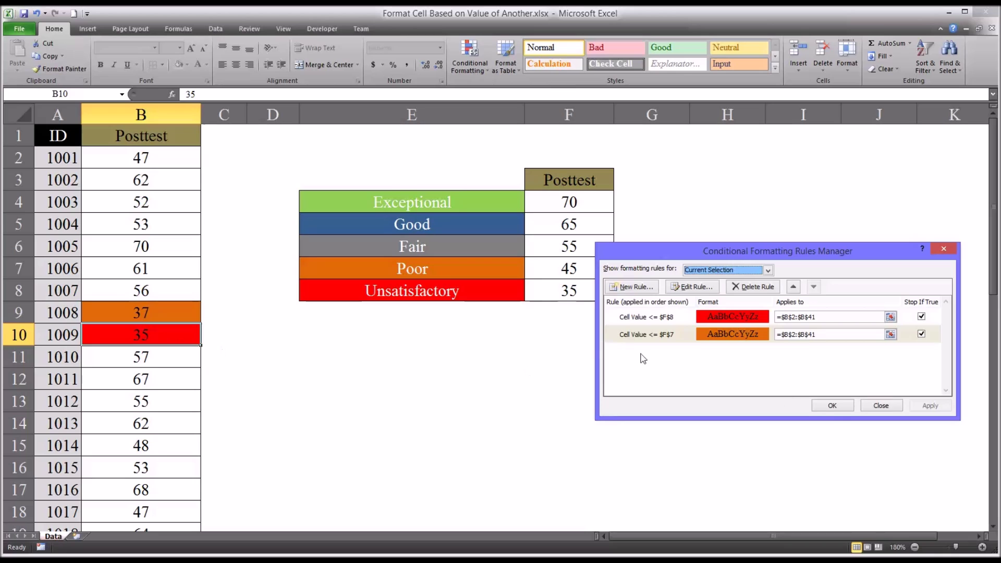
click(833, 406)
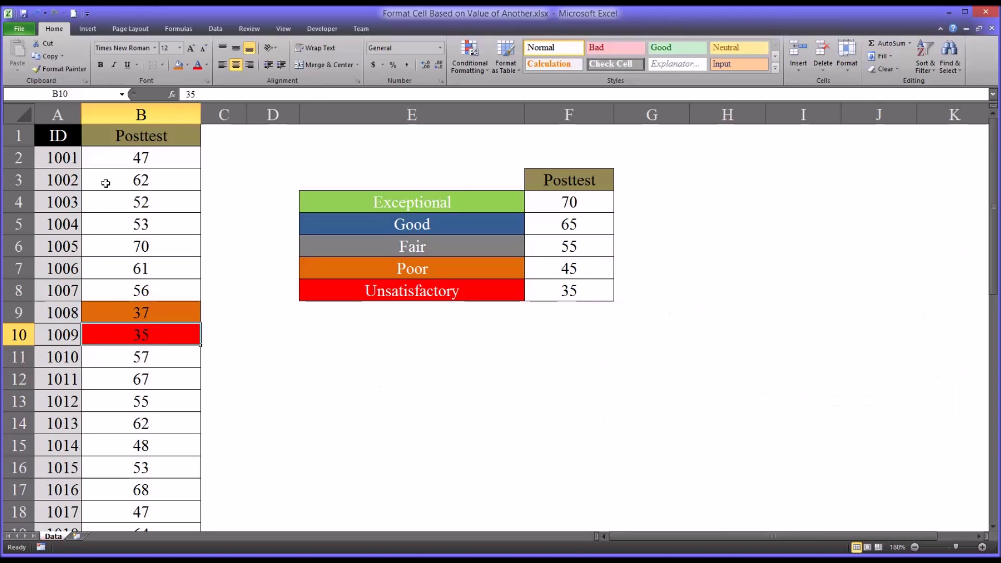
Select the Posttest scores and draft a rule for cell values less than or equal to =$F$6
drag(111, 161, 127, 543)
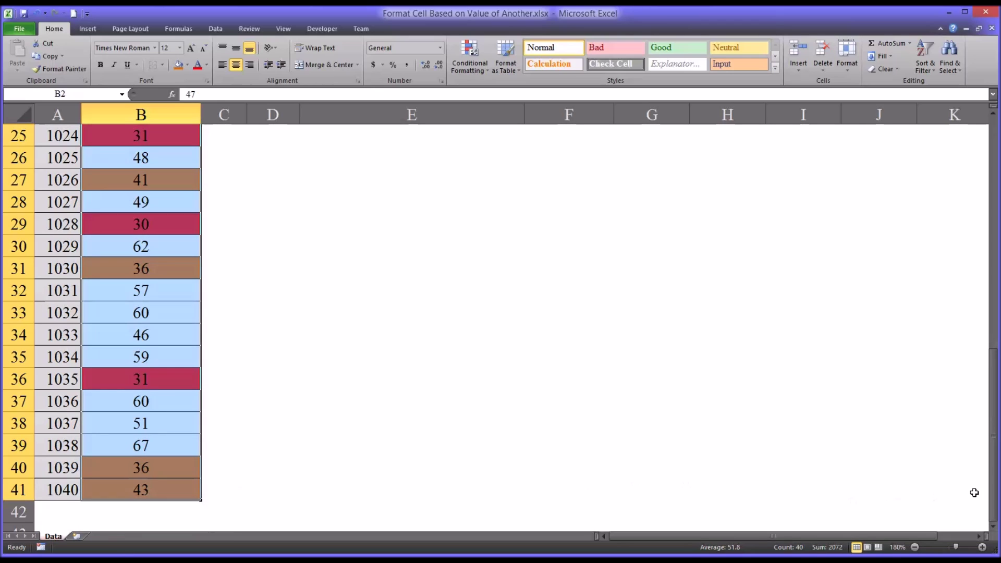
drag(995, 493, 995, 436)
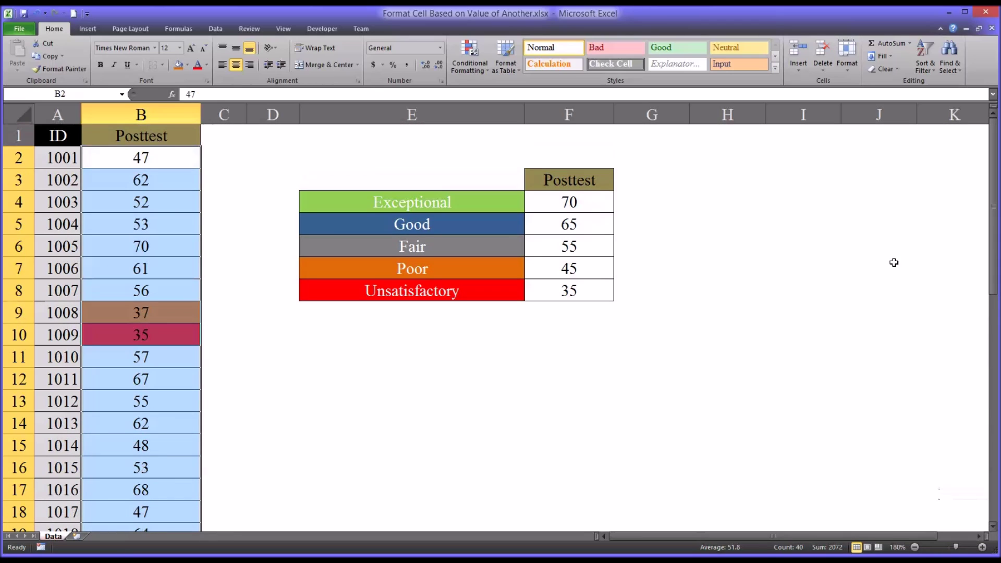
click(474, 71)
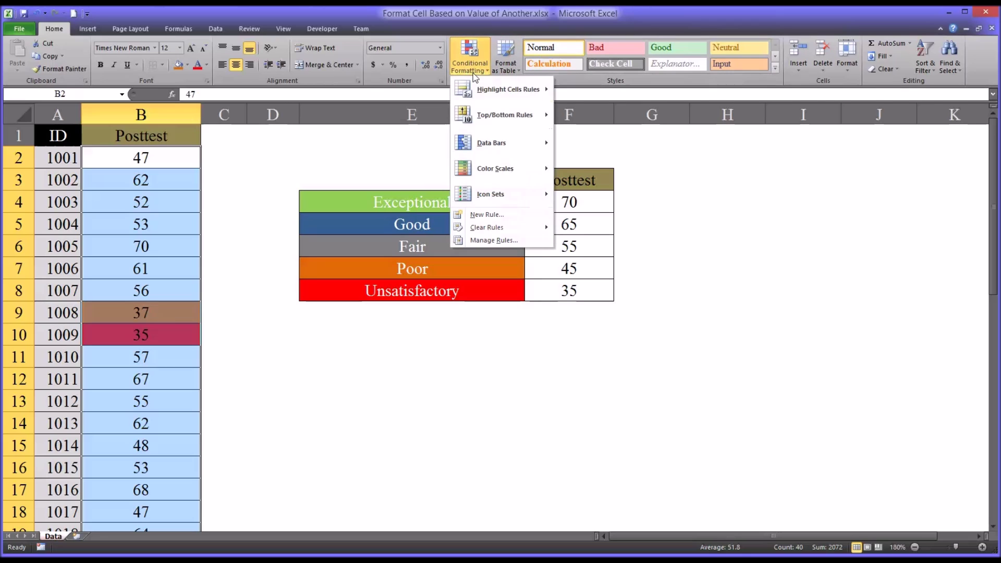
click(484, 215)
click(692, 261)
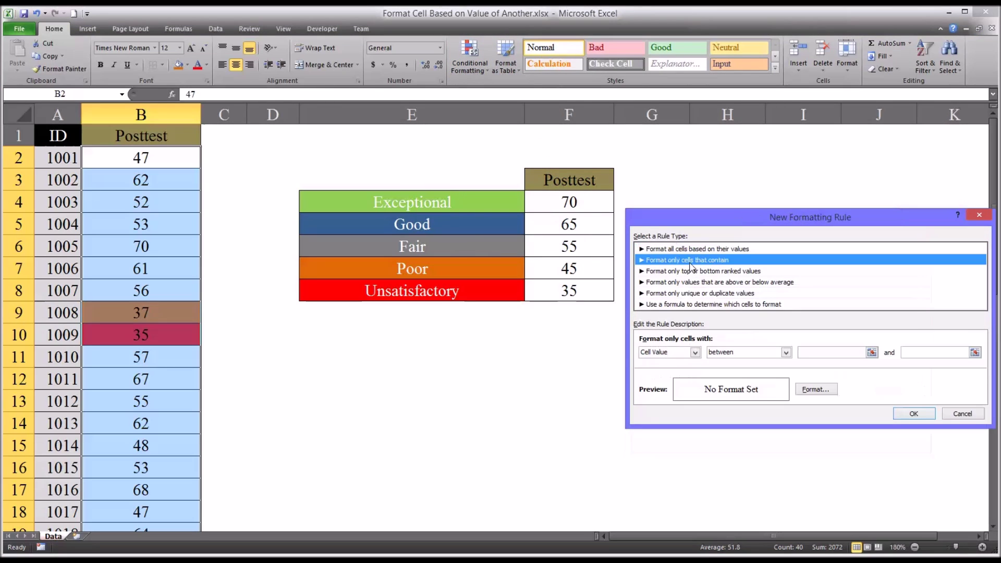
click(780, 353)
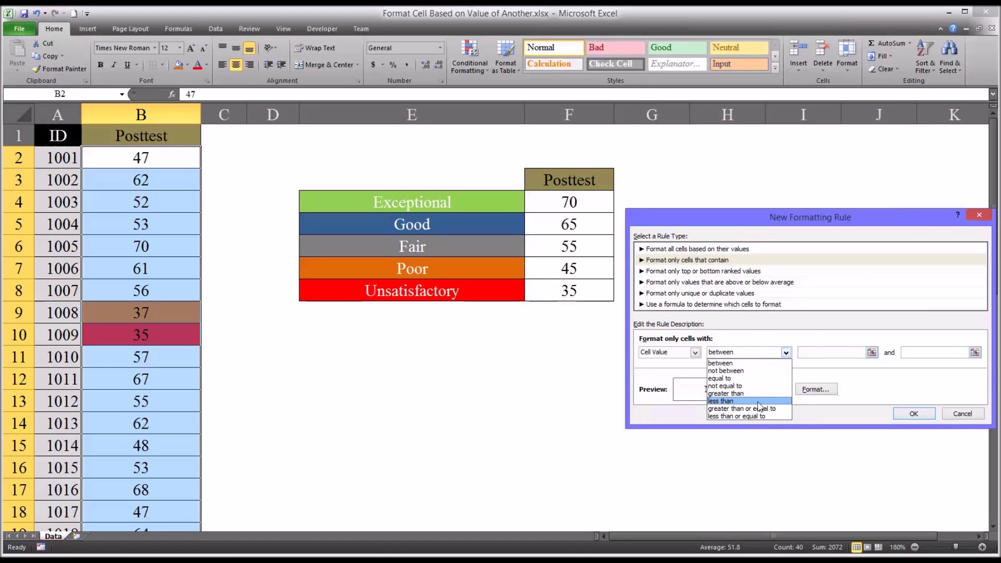
click(751, 416)
click(820, 354)
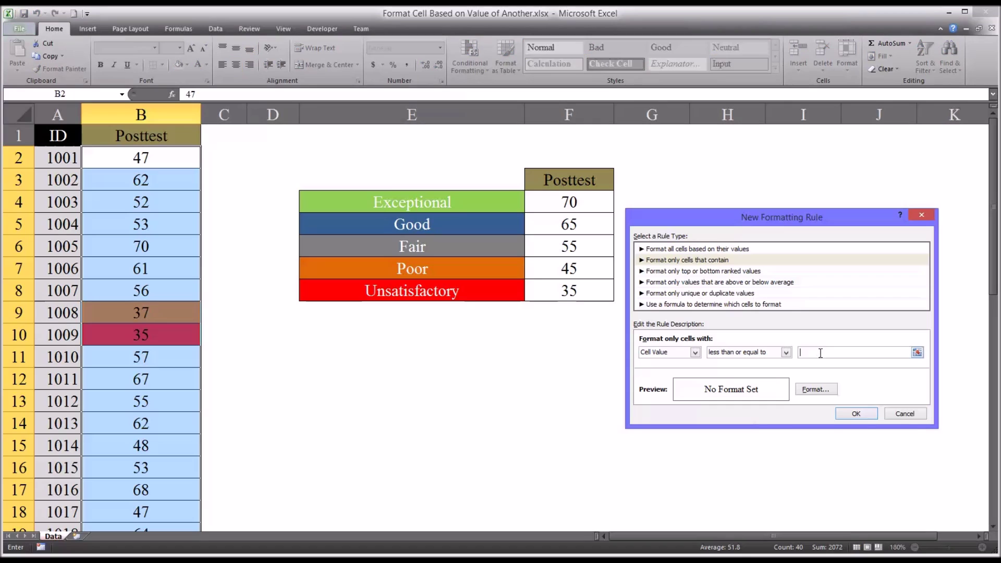
click(550, 250)
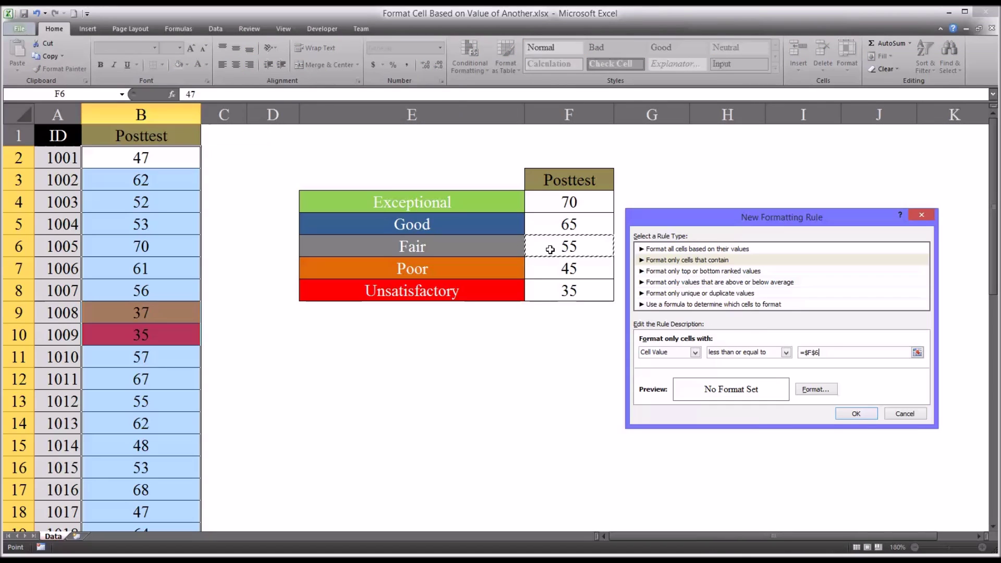
Give the F6 rule a grey fill and save it
click(815, 390)
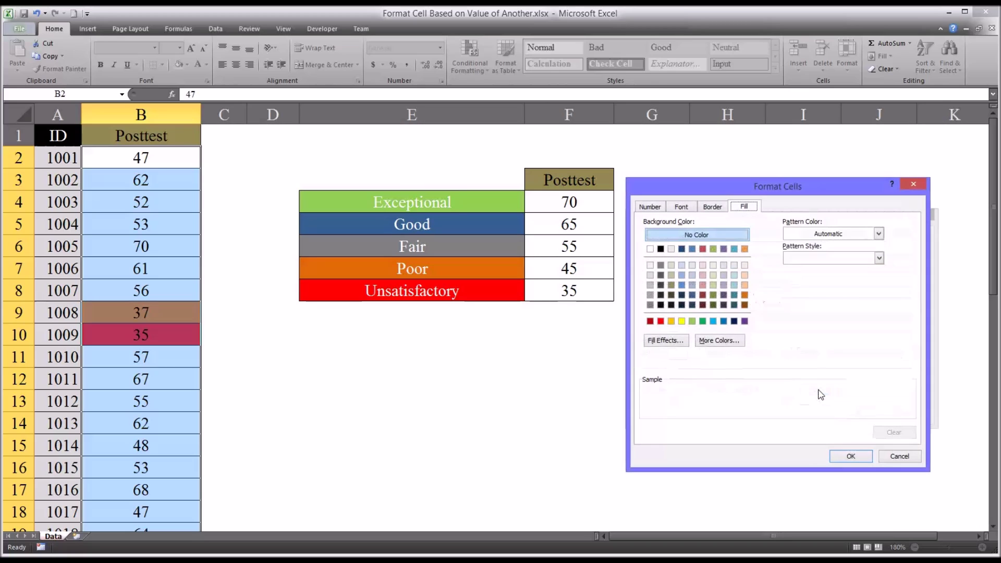
click(650, 305)
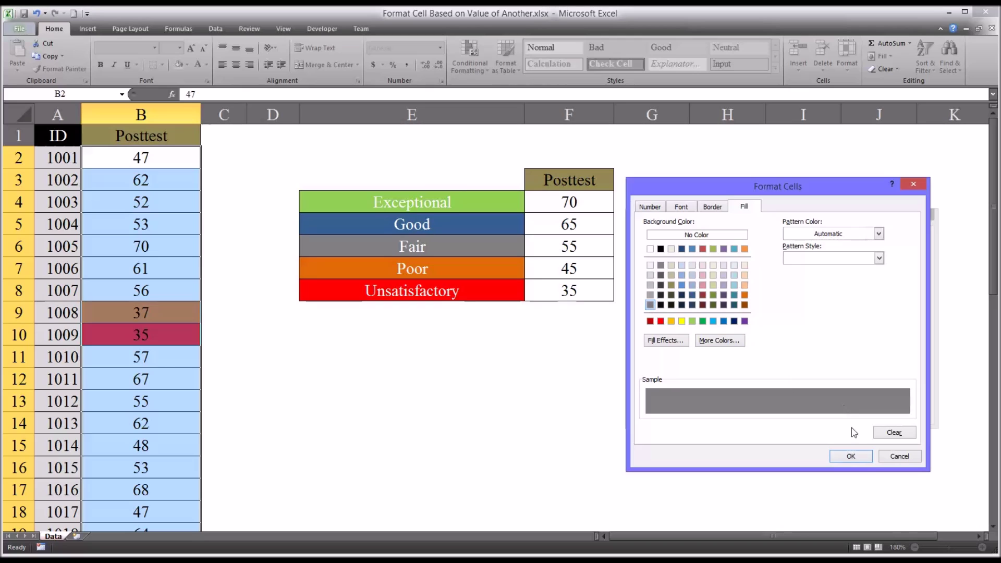
click(850, 456)
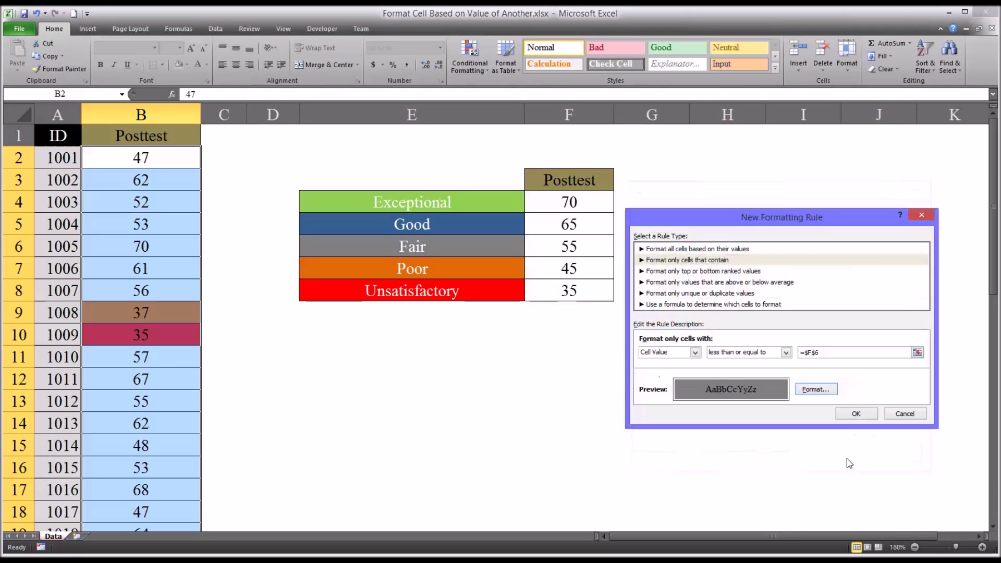
click(856, 414)
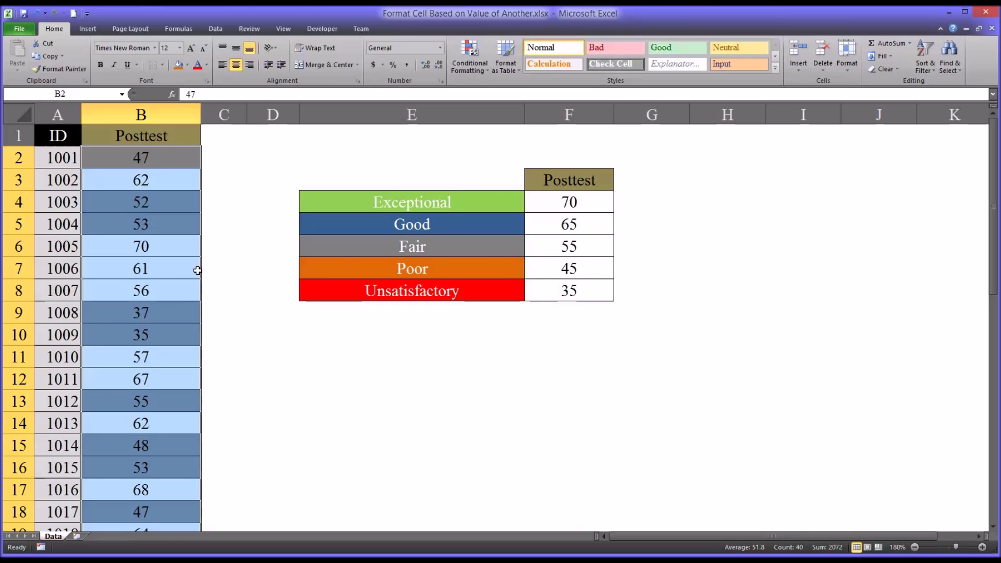
Draft a new rule for cell values less than or equal to =$F$5
click(469, 71)
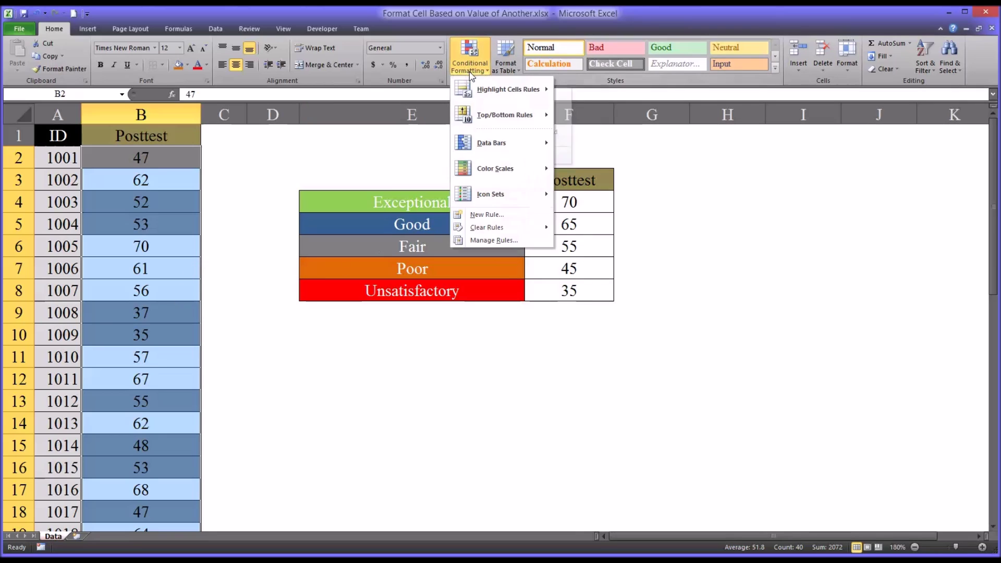
click(485, 215)
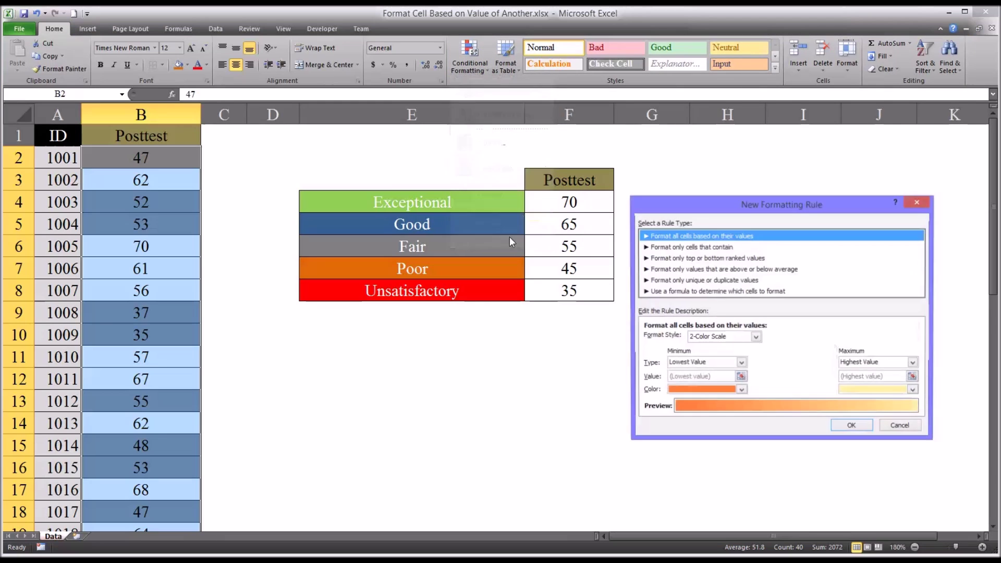
click(684, 250)
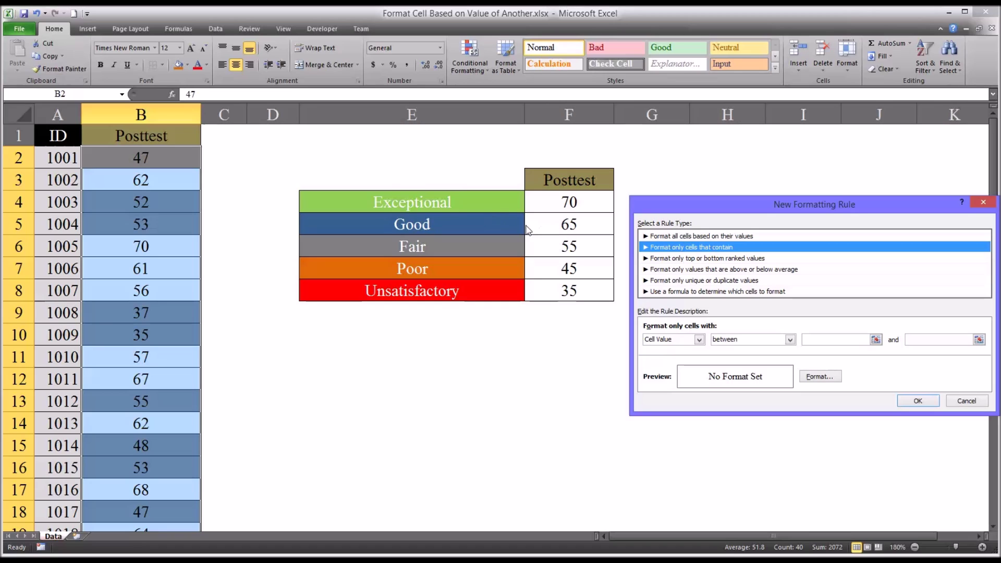
click(791, 341)
click(764, 406)
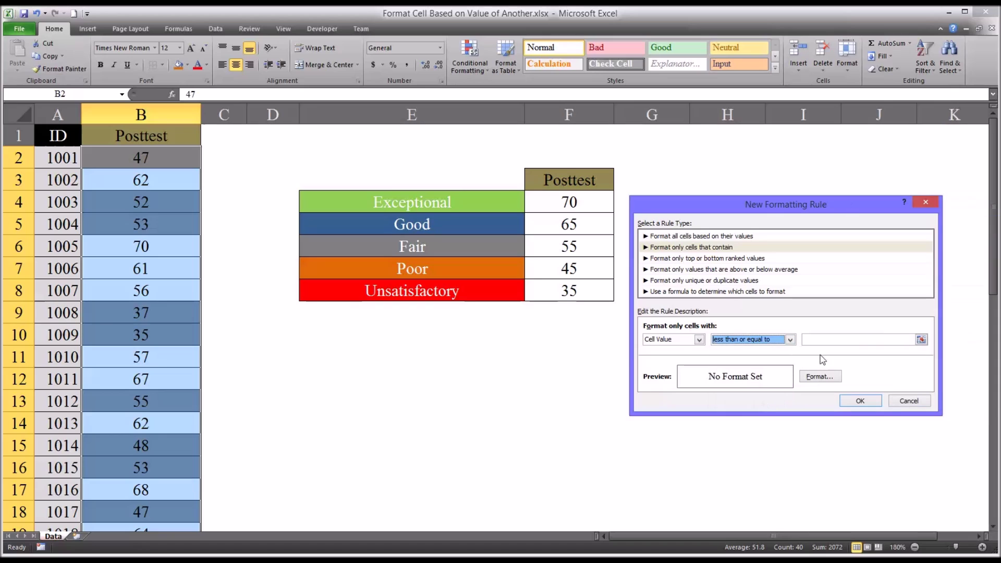
click(827, 340)
click(578, 225)
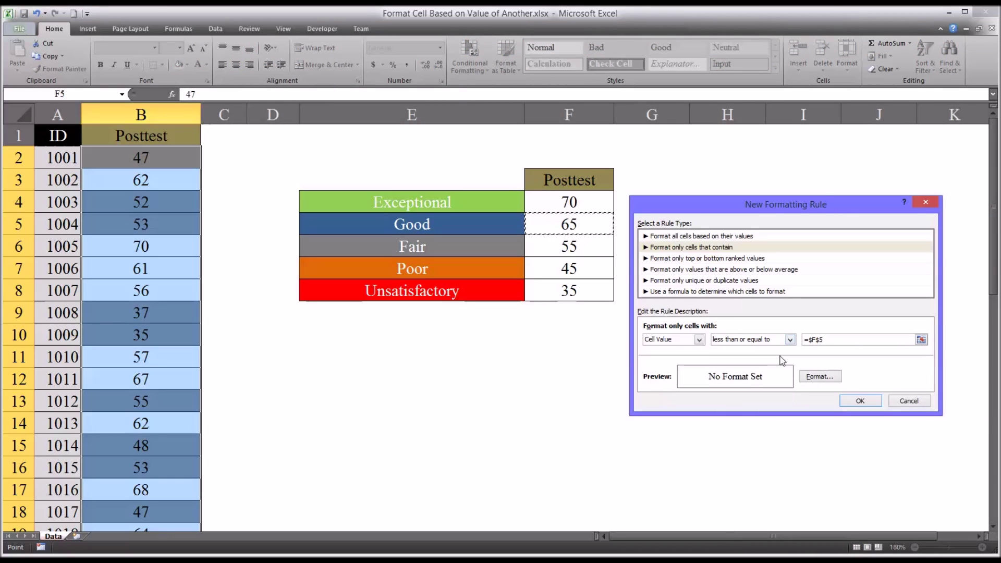
Give the F5 rule a medium blue fill and save it
click(818, 377)
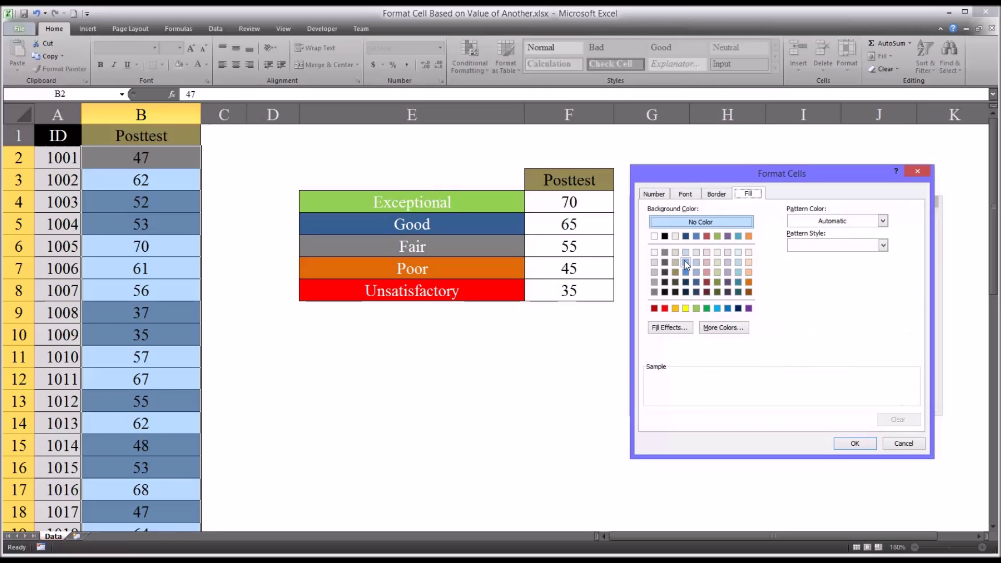
click(687, 282)
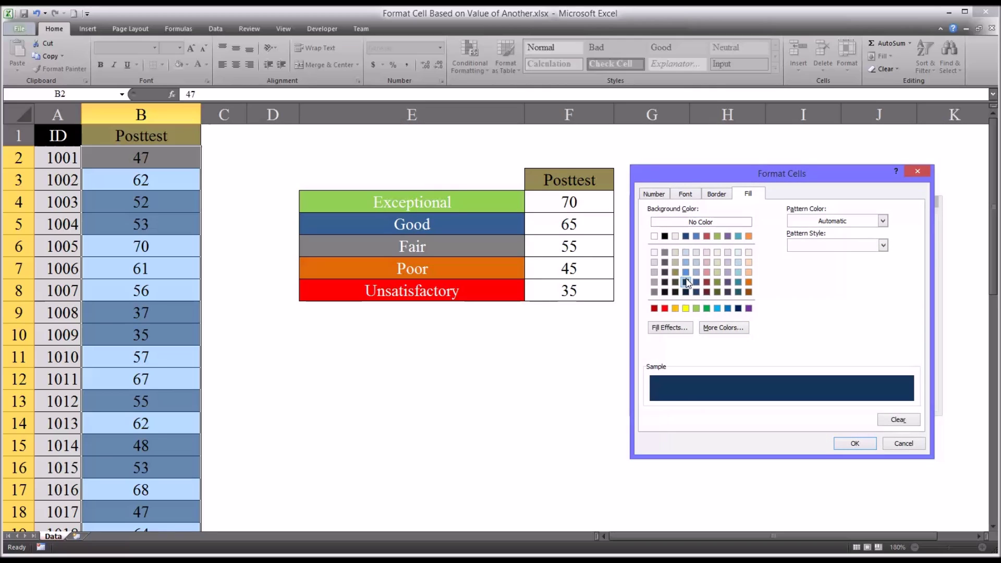
click(686, 273)
click(856, 443)
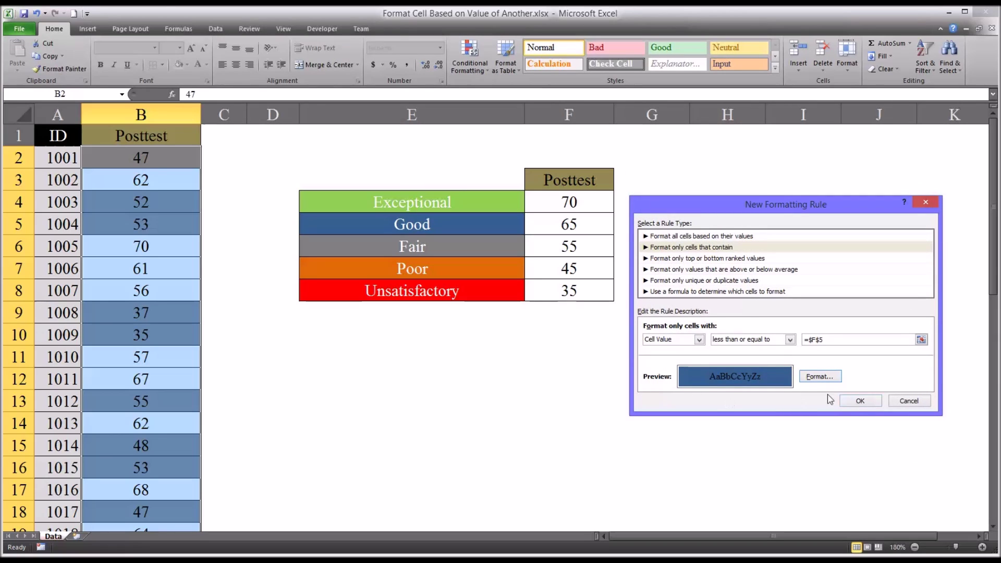
click(860, 401)
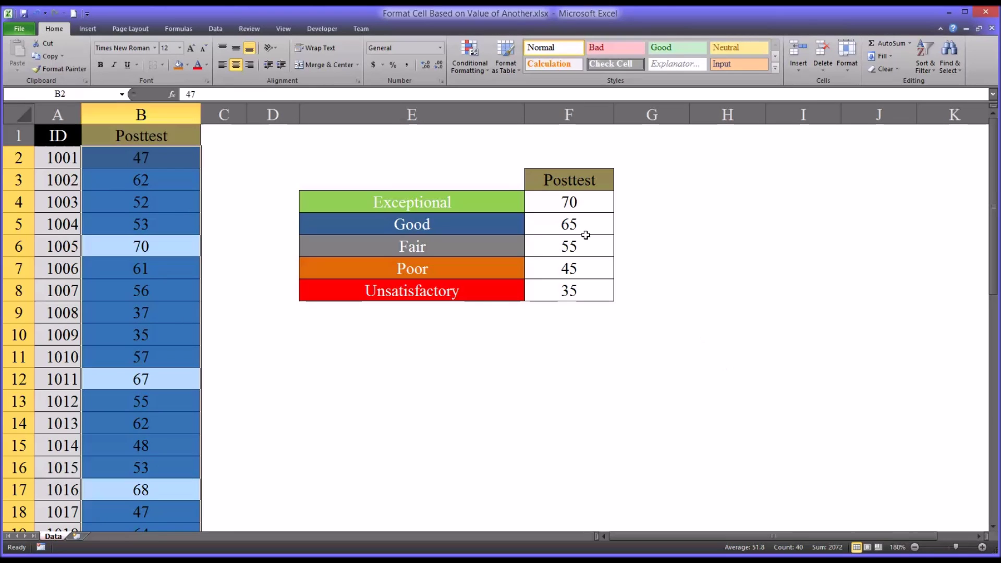
click(470, 58)
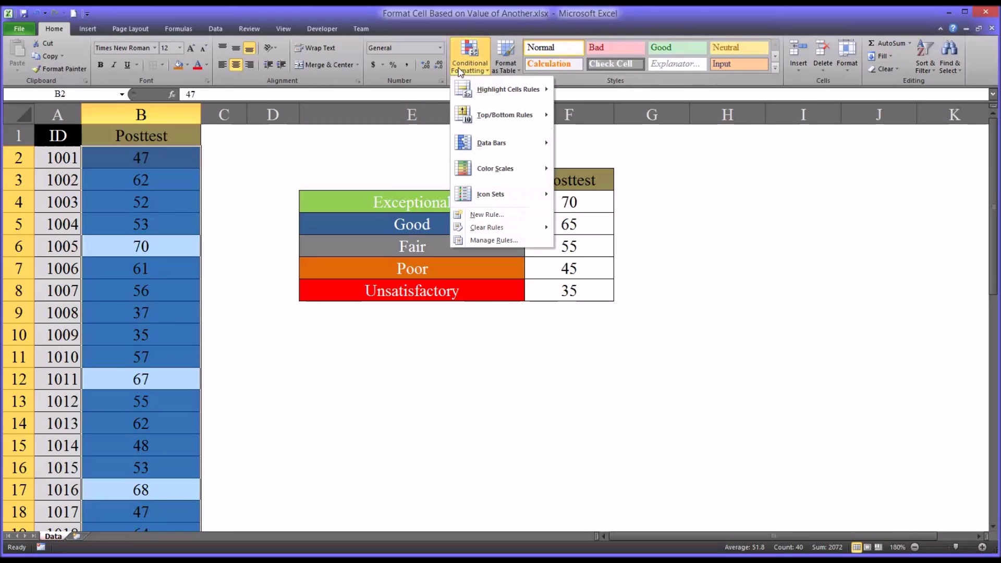
Create a rule filling cell values less than or equal to =$F$4 with green
click(490, 215)
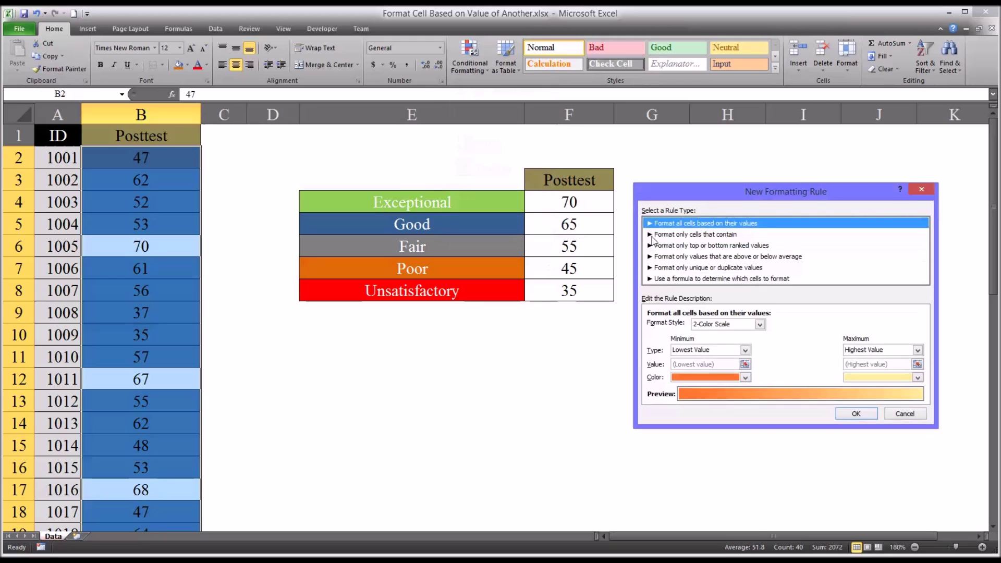
click(674, 238)
click(794, 327)
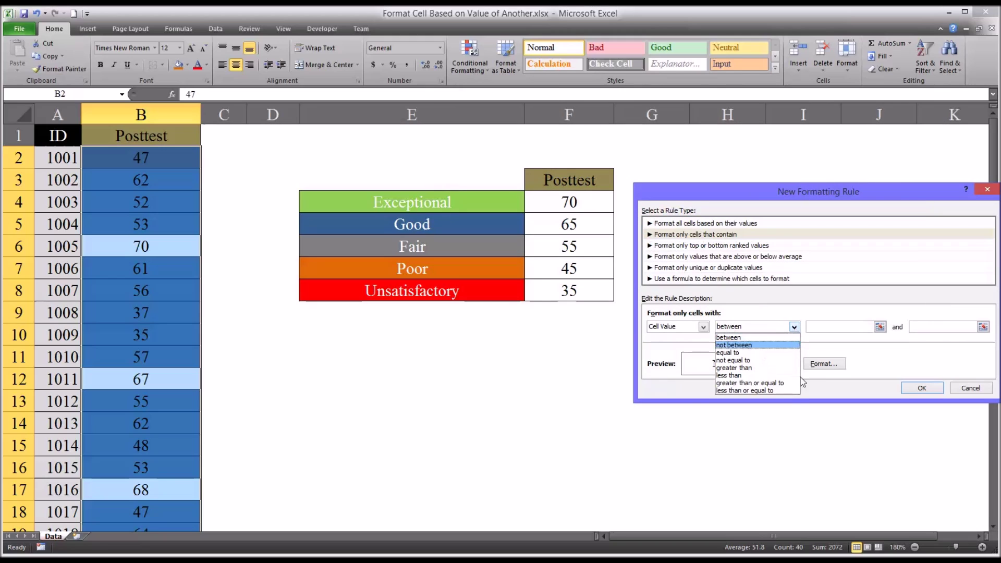
click(777, 392)
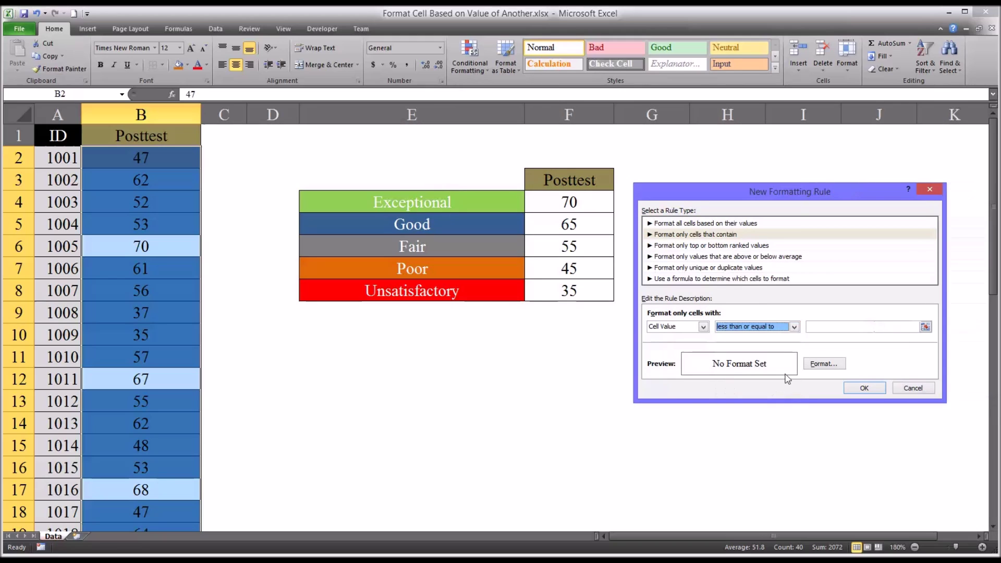
click(838, 326)
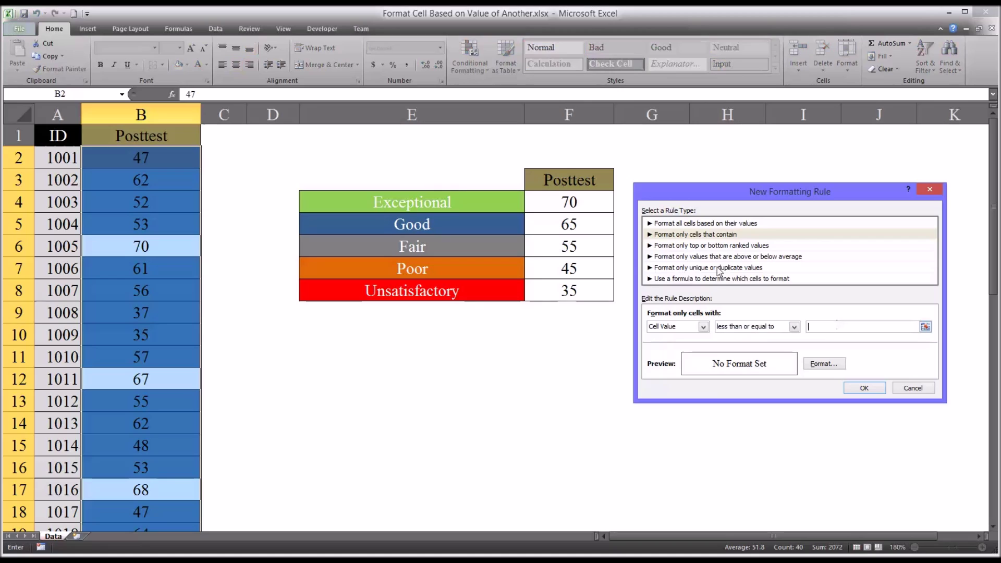
click(558, 203)
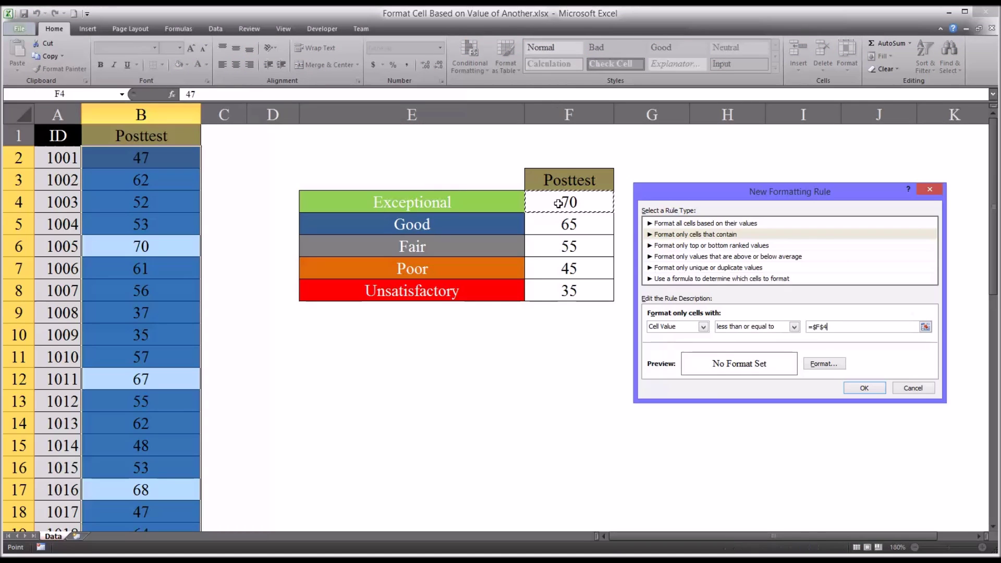
click(823, 364)
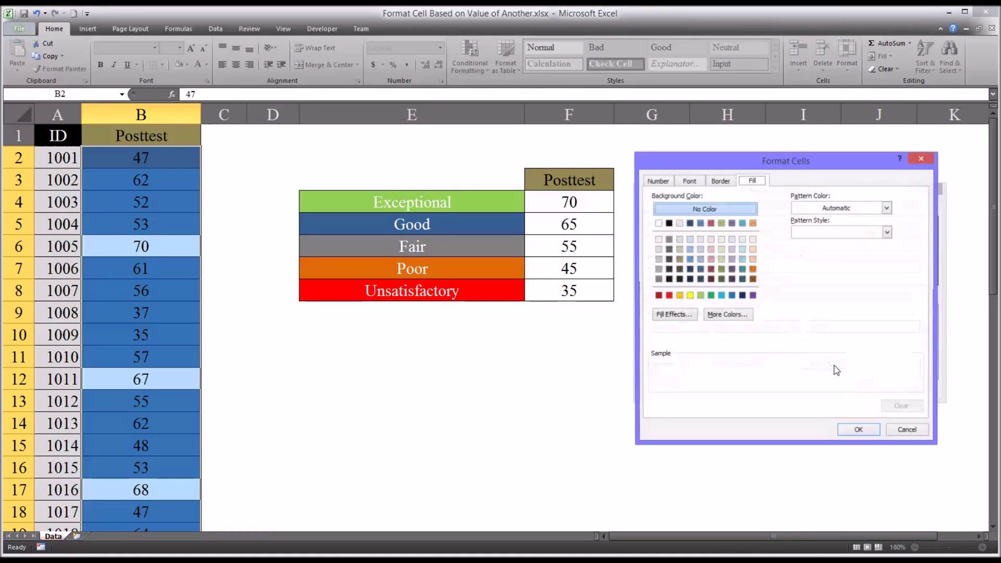
click(701, 296)
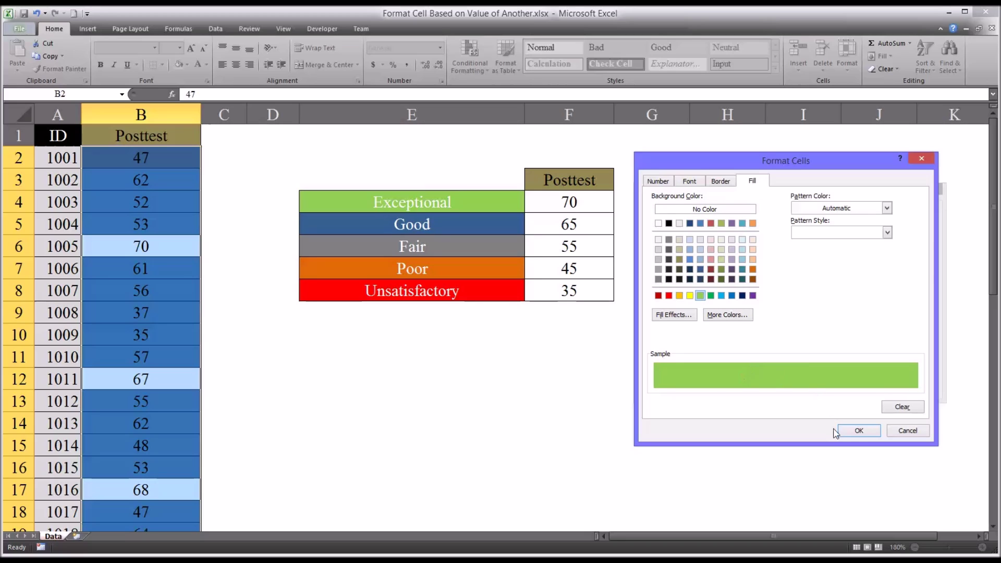
click(858, 431)
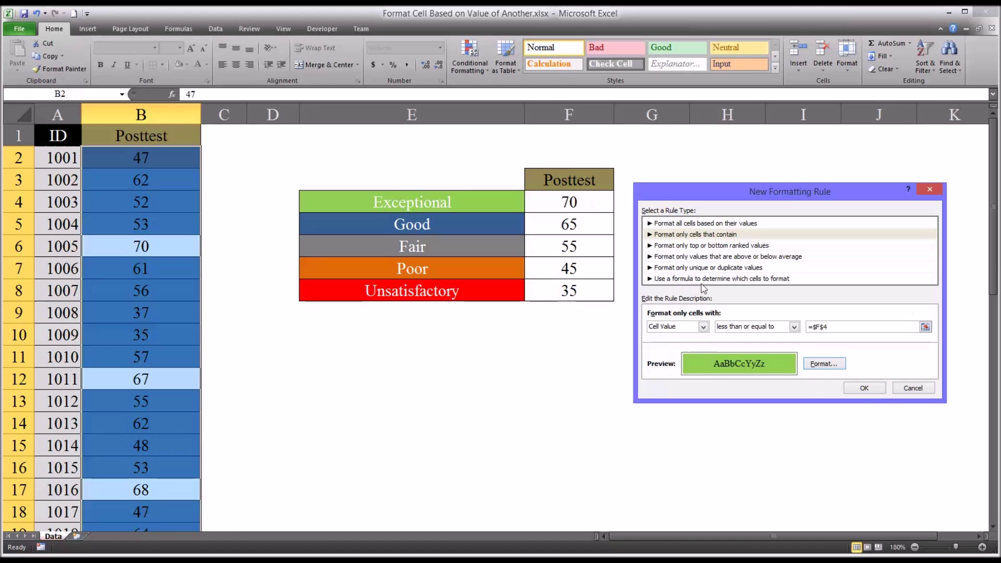
click(864, 389)
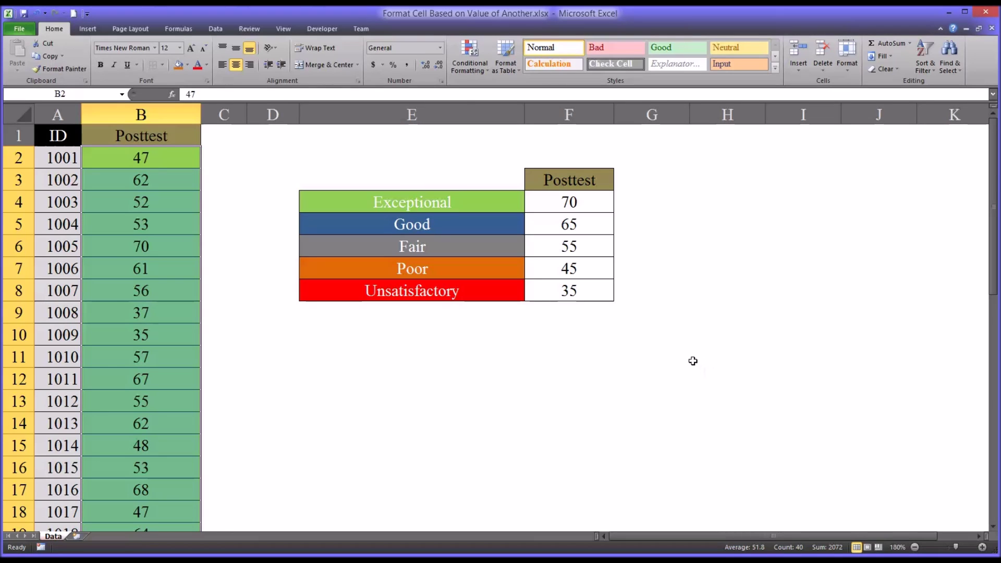
Reorder the rules in the Rules Manager to F8, F7, F6, F5, F4
click(464, 73)
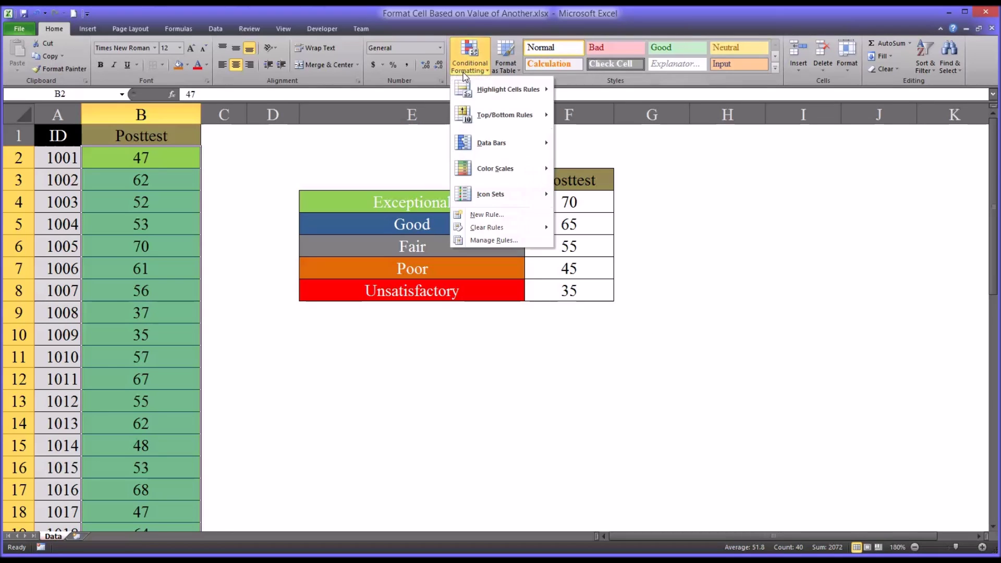
click(487, 241)
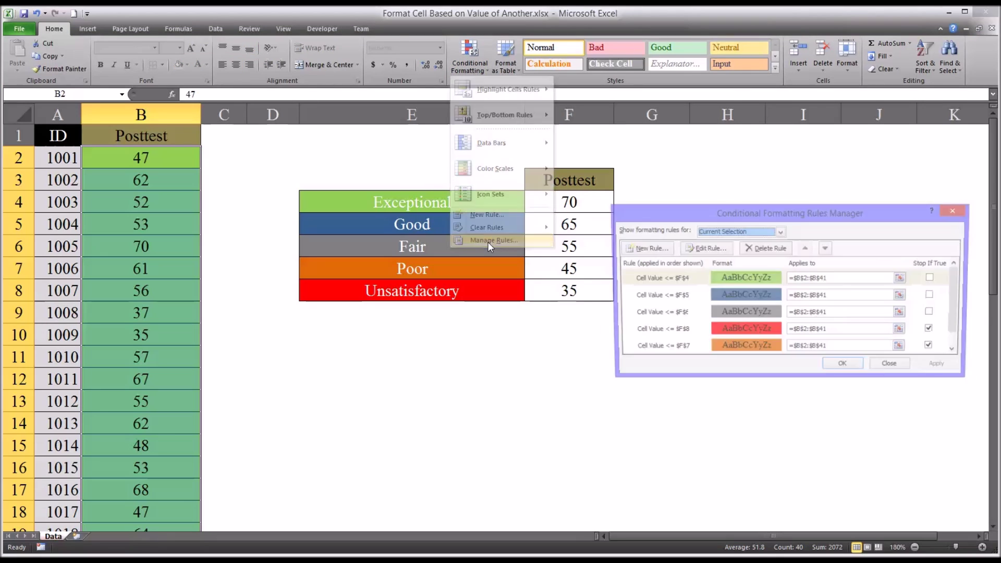
click(678, 334)
click(807, 249)
click(807, 248)
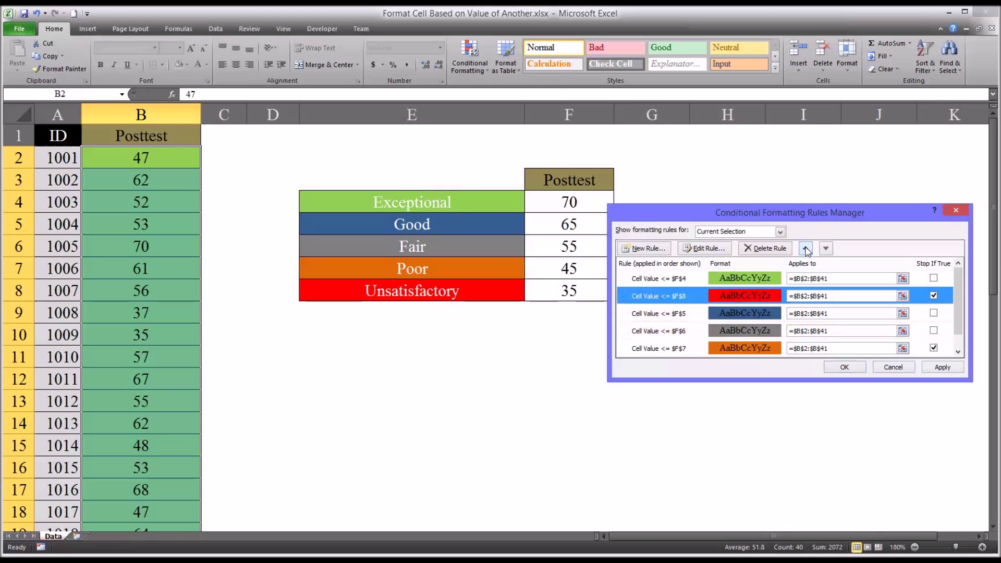
click(806, 249)
click(671, 349)
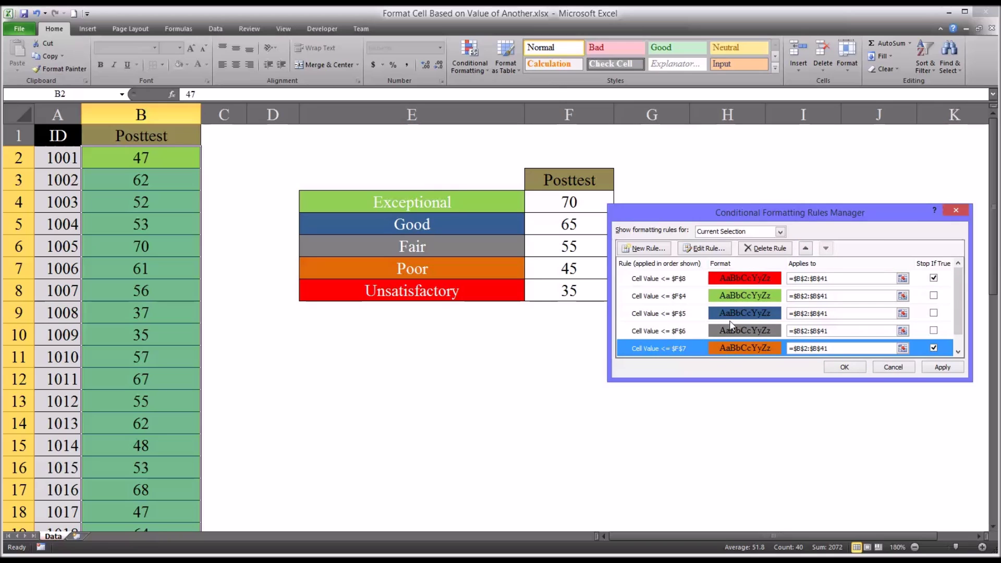
click(806, 248)
click(806, 248)
click(806, 249)
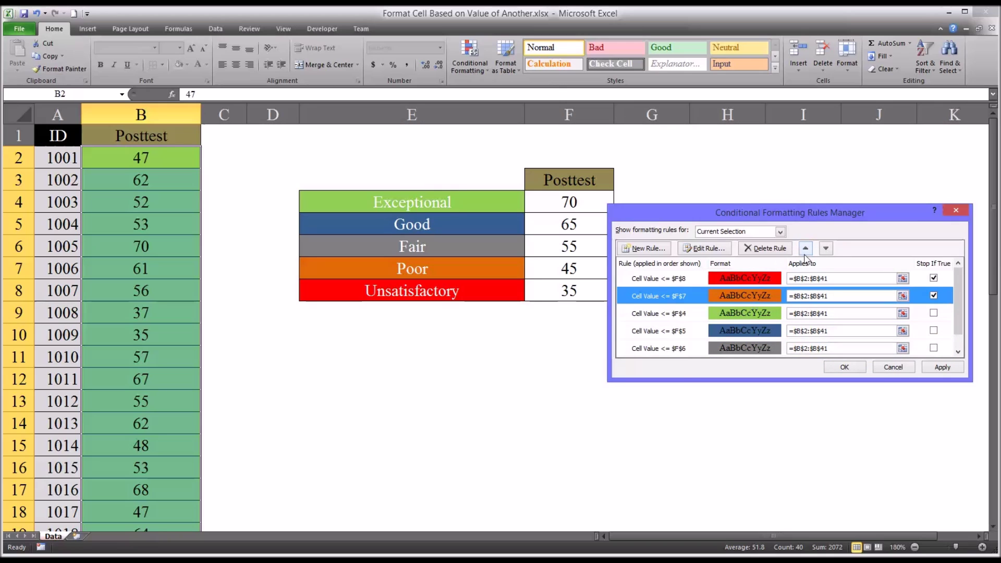
click(663, 345)
click(806, 249)
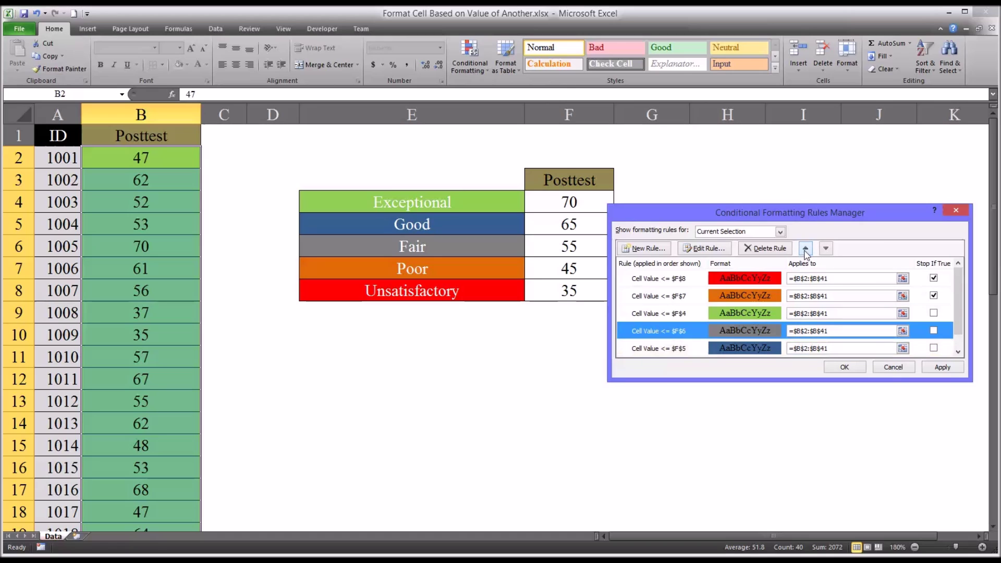
click(806, 248)
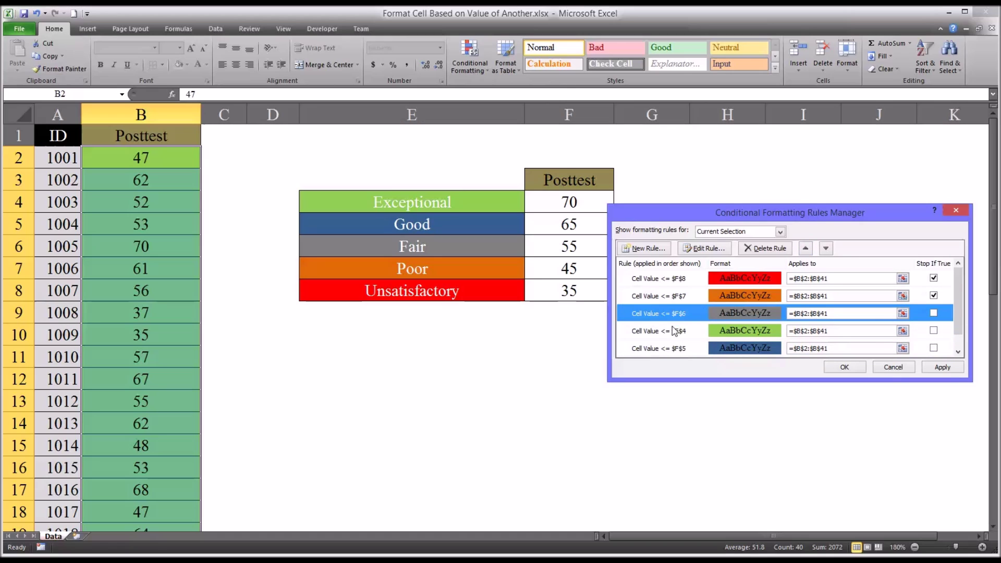
click(677, 330)
click(826, 248)
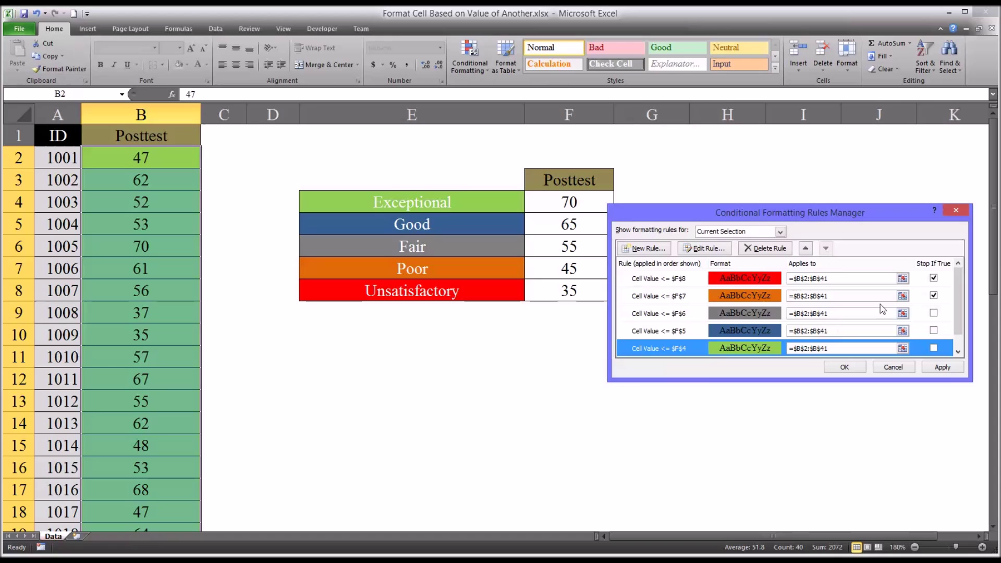
Tick Stop If True for the F6 and F5 rules, then apply and close
click(934, 313)
click(934, 330)
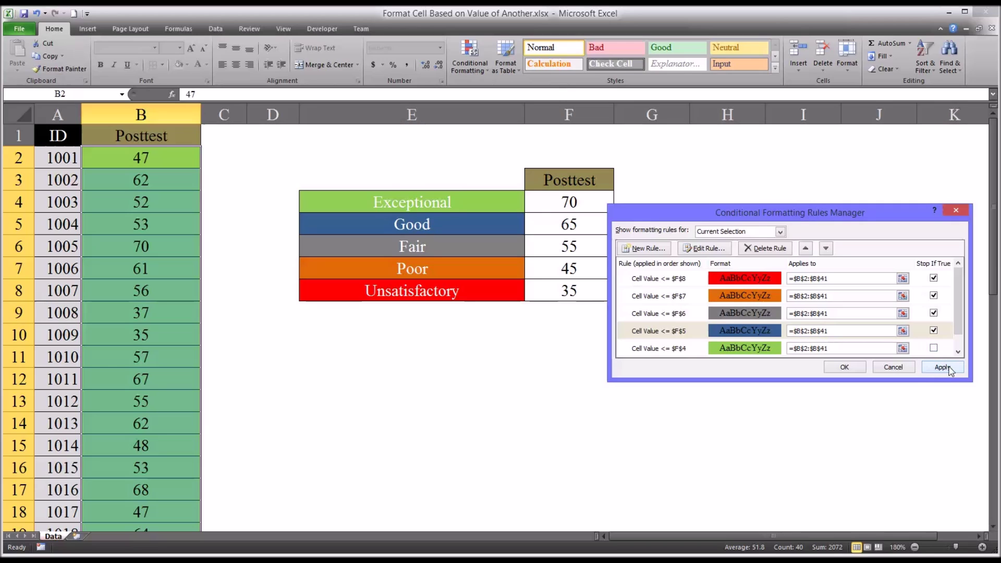
click(943, 368)
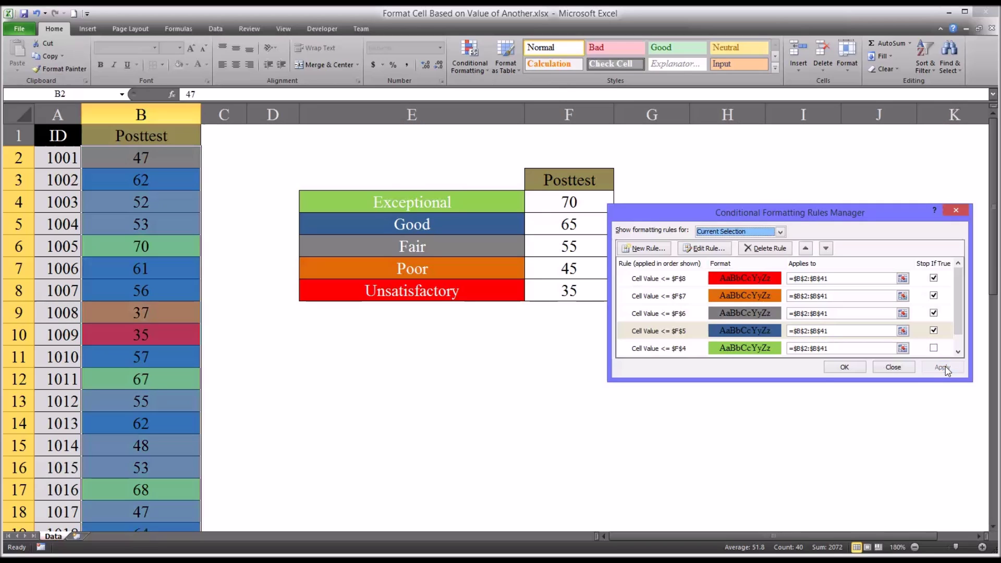
click(841, 368)
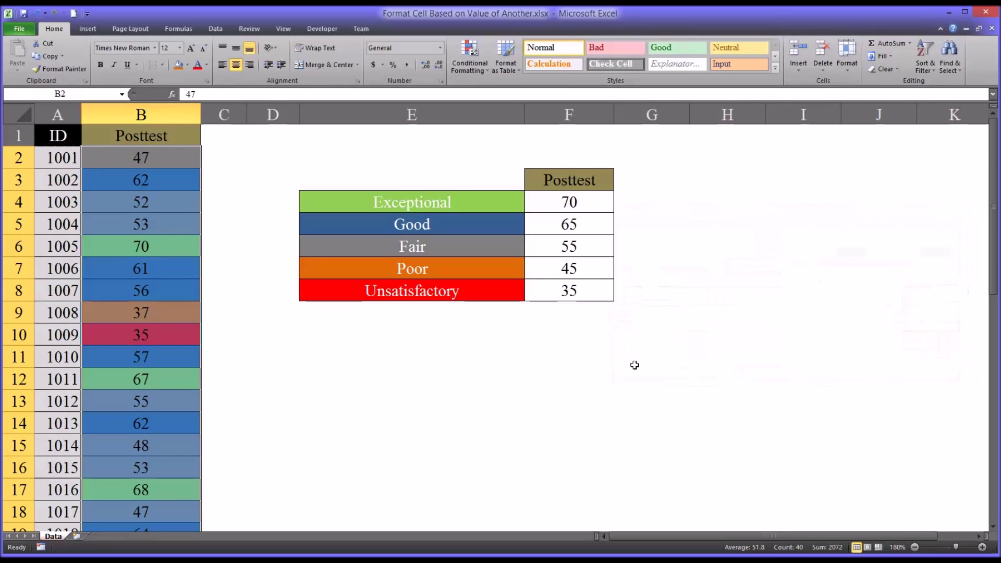
click(276, 310)
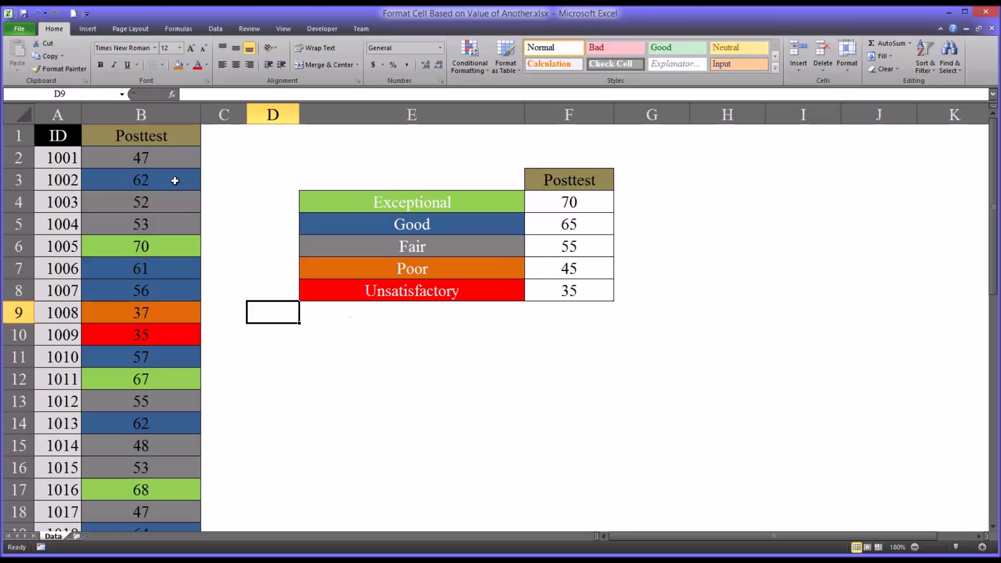
click(156, 125)
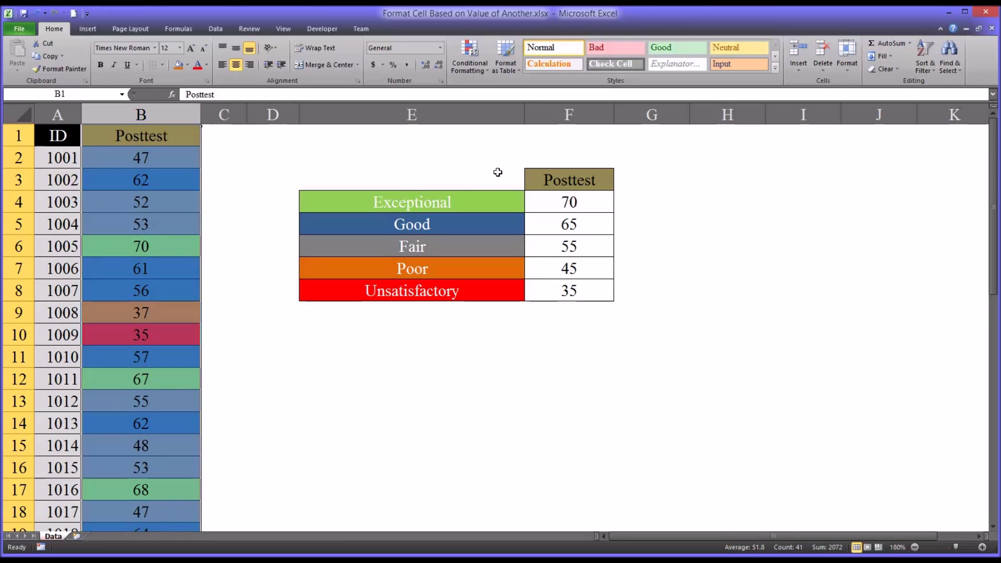
click(564, 115)
click(561, 203)
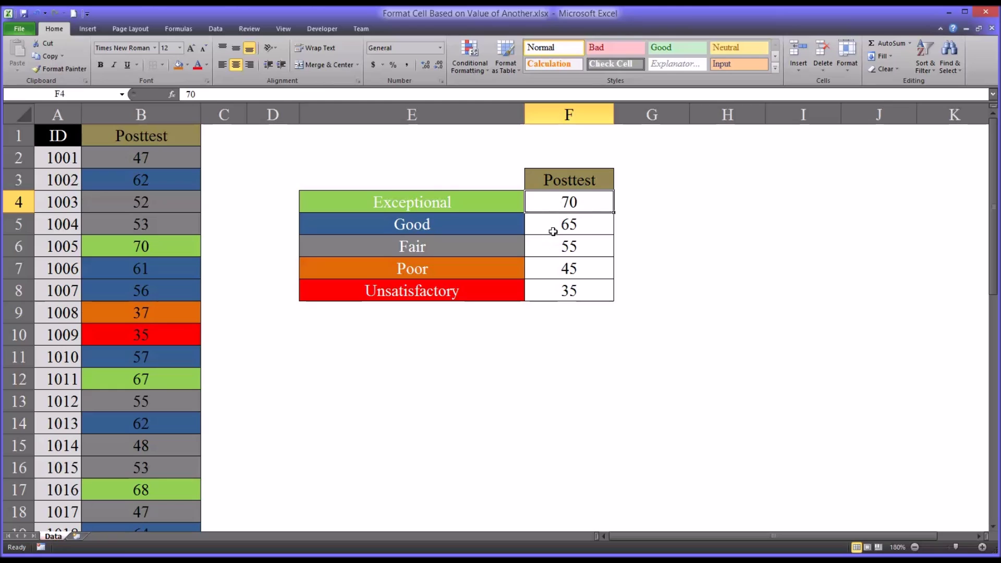
click(155, 221)
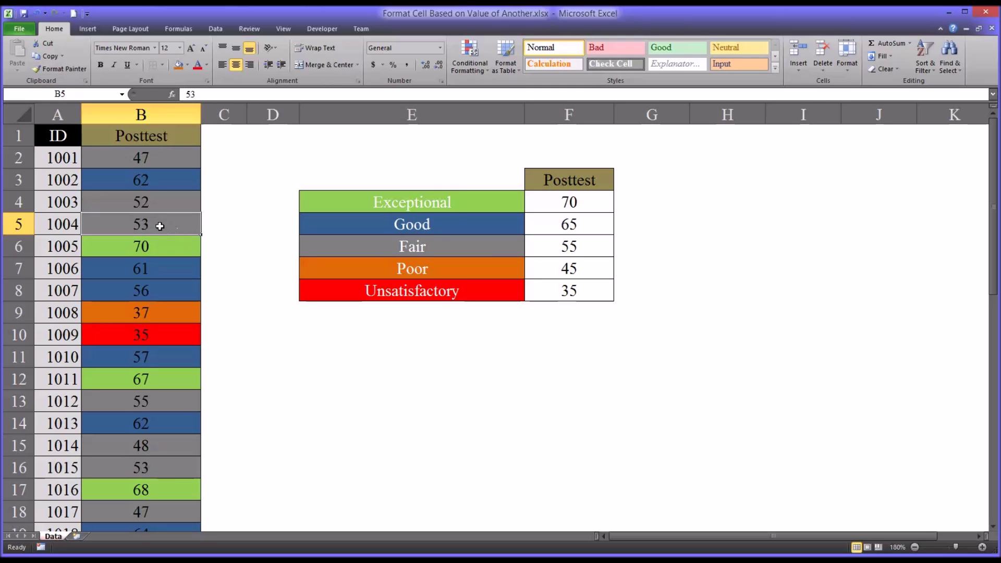
Change B5's score to 45
text(45)
key(Return)
click(156, 224)
Test the Poor cutoff in F7 by setting it to 44, then back to 45
click(552, 270)
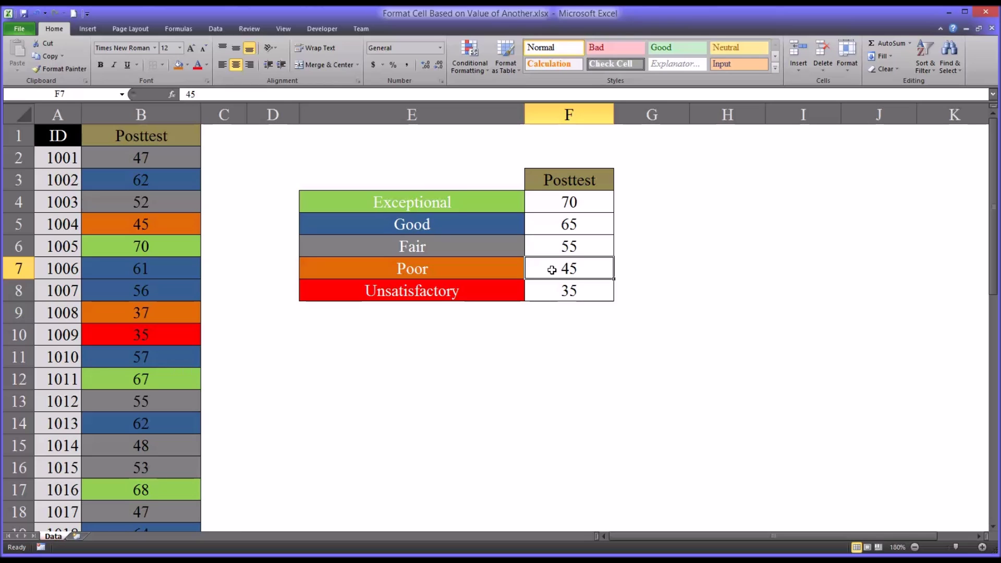
text(44)
key(Return)
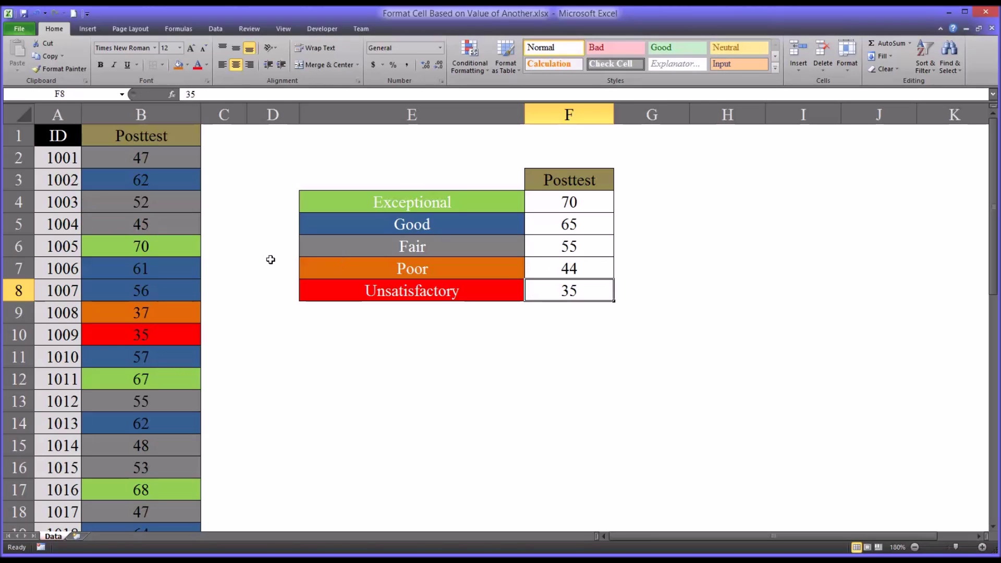
click(163, 228)
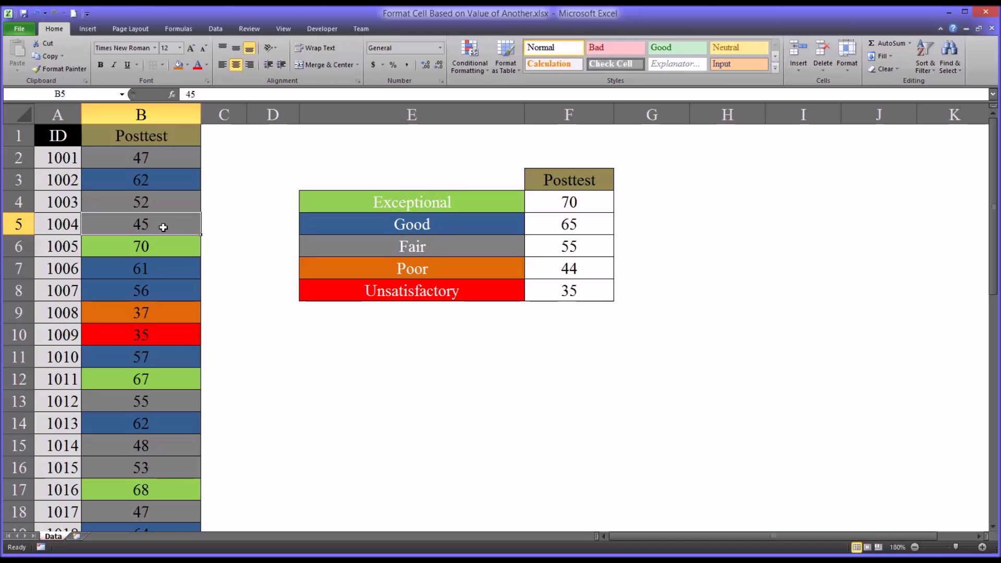
click(543, 269)
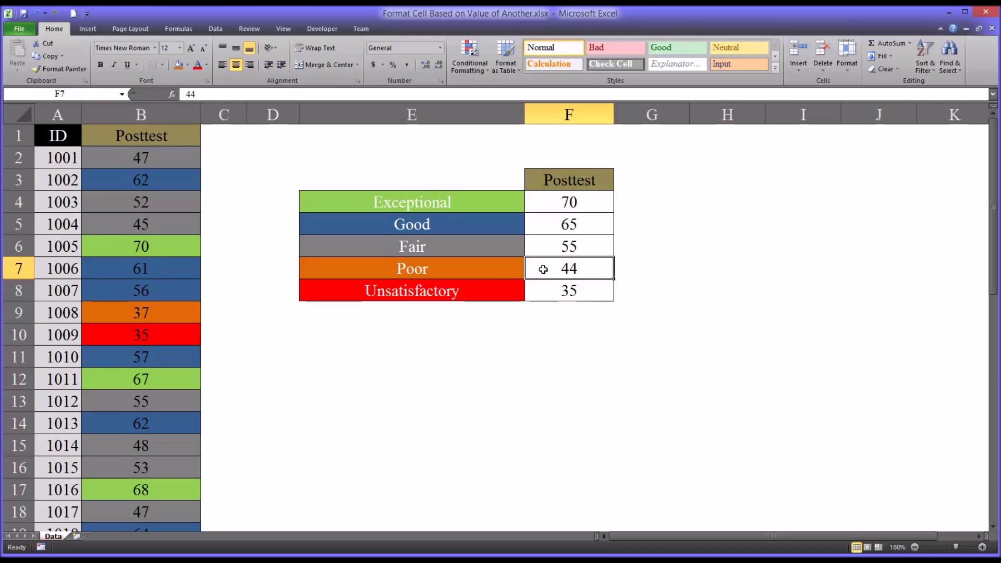
text(45)
key(Return)
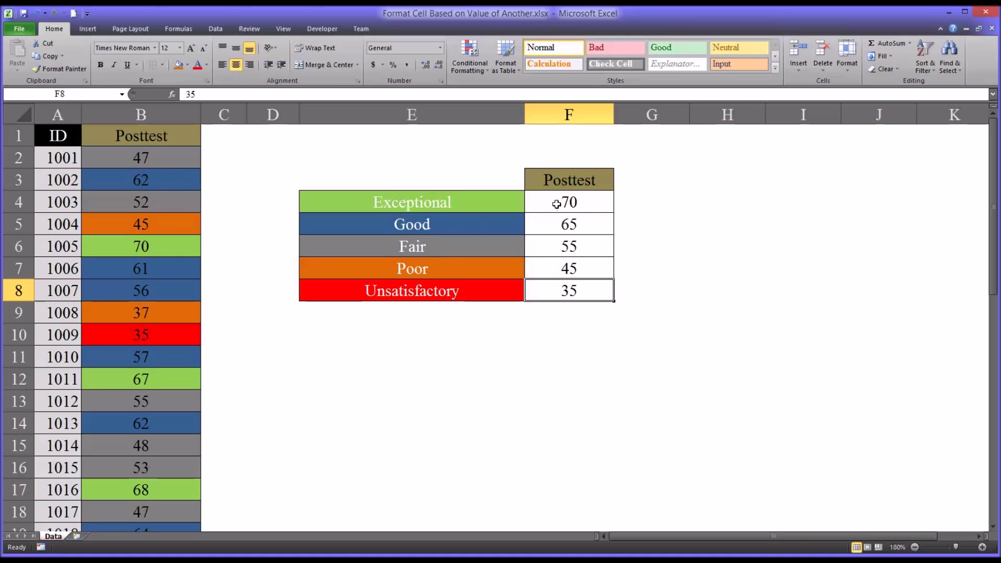
mouse_move(554, 201)
mouse_down()
mouse_move(558, 290)
mouse_move(550, 208)
mouse_up()
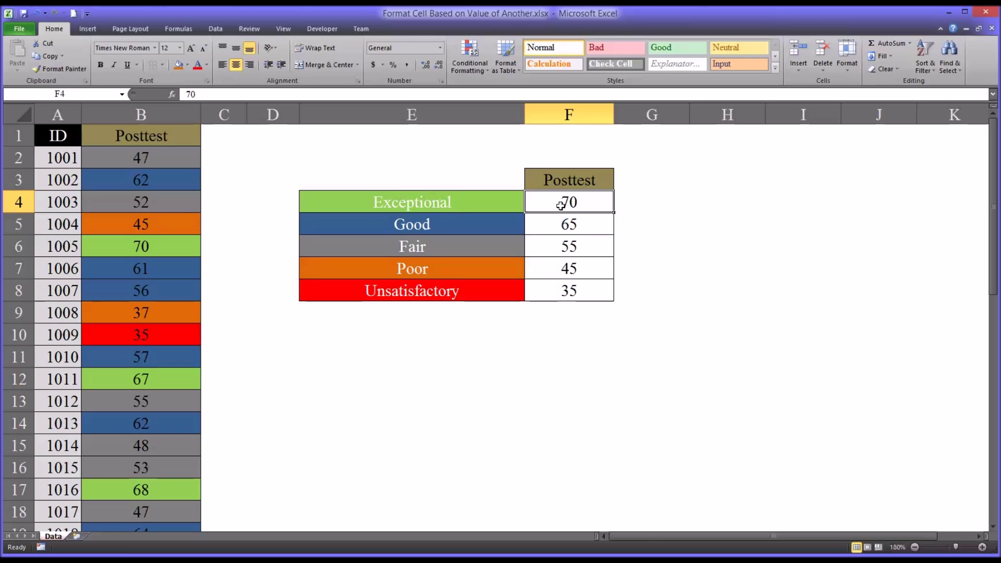
Open Manage Rules and show the formatting rules for This Worksheet
click(481, 77)
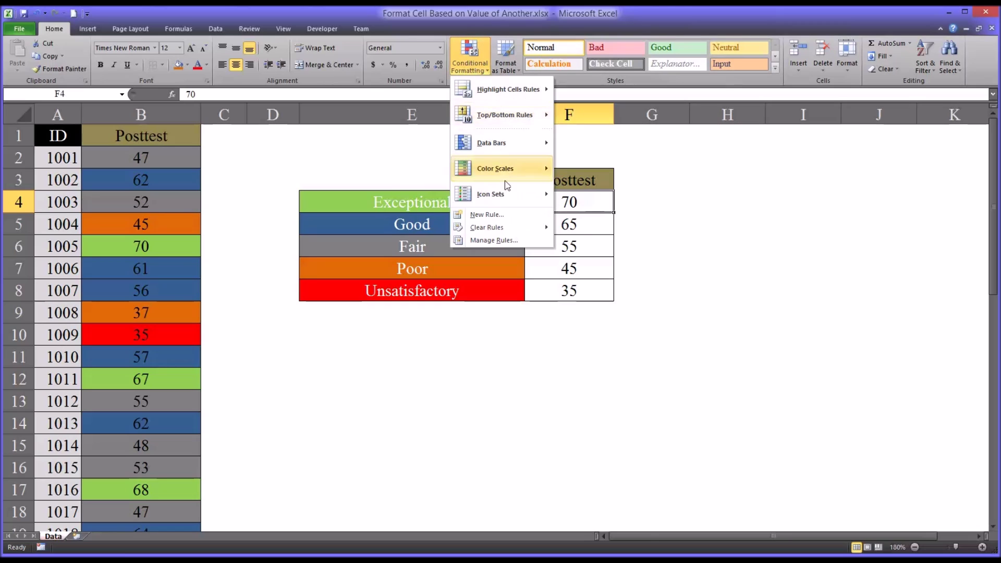
click(494, 248)
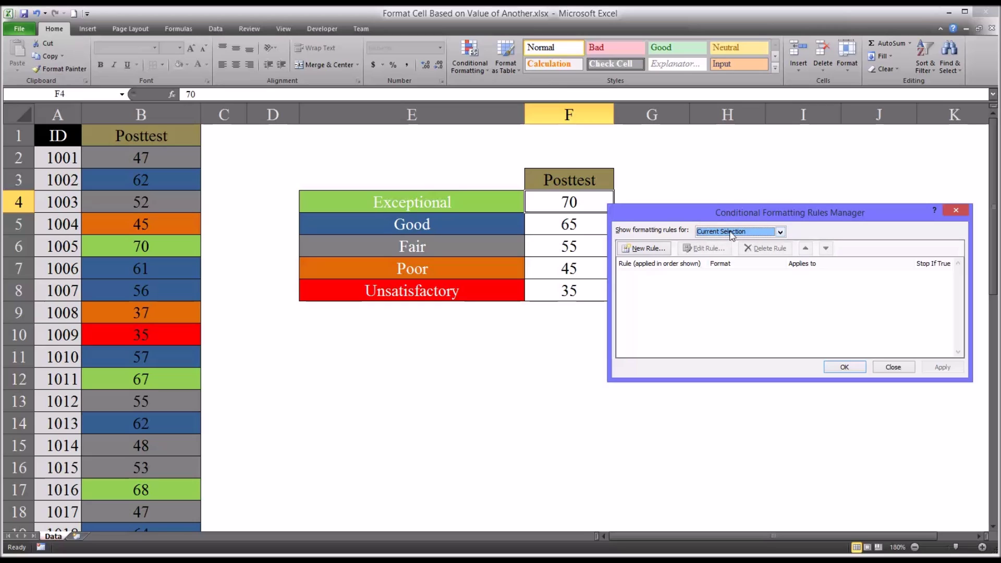
click(780, 232)
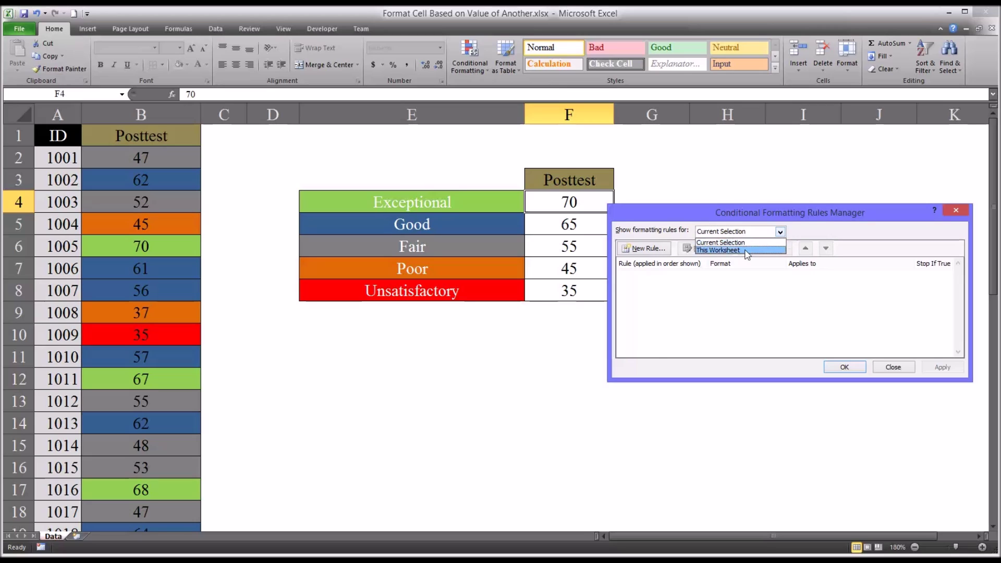
click(746, 251)
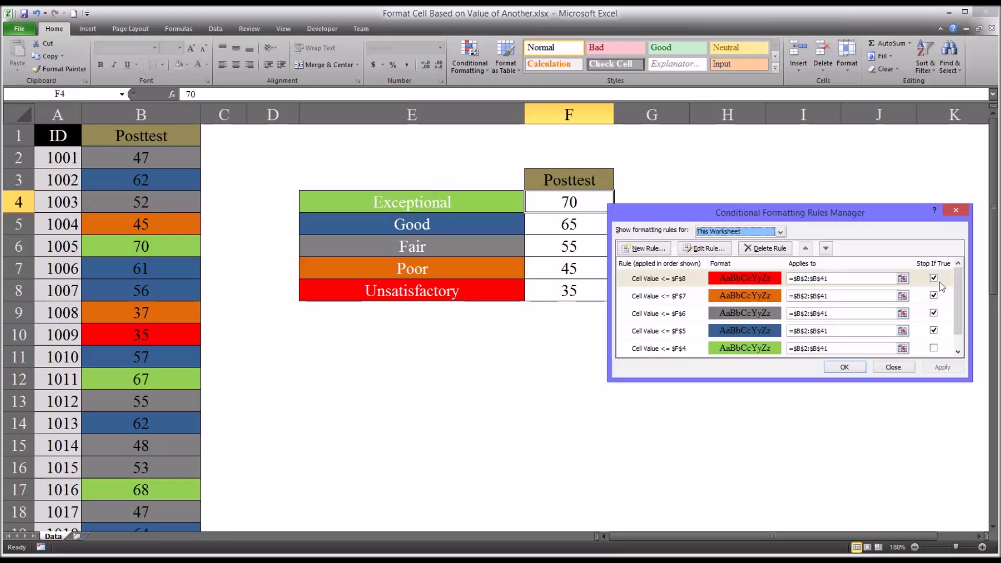